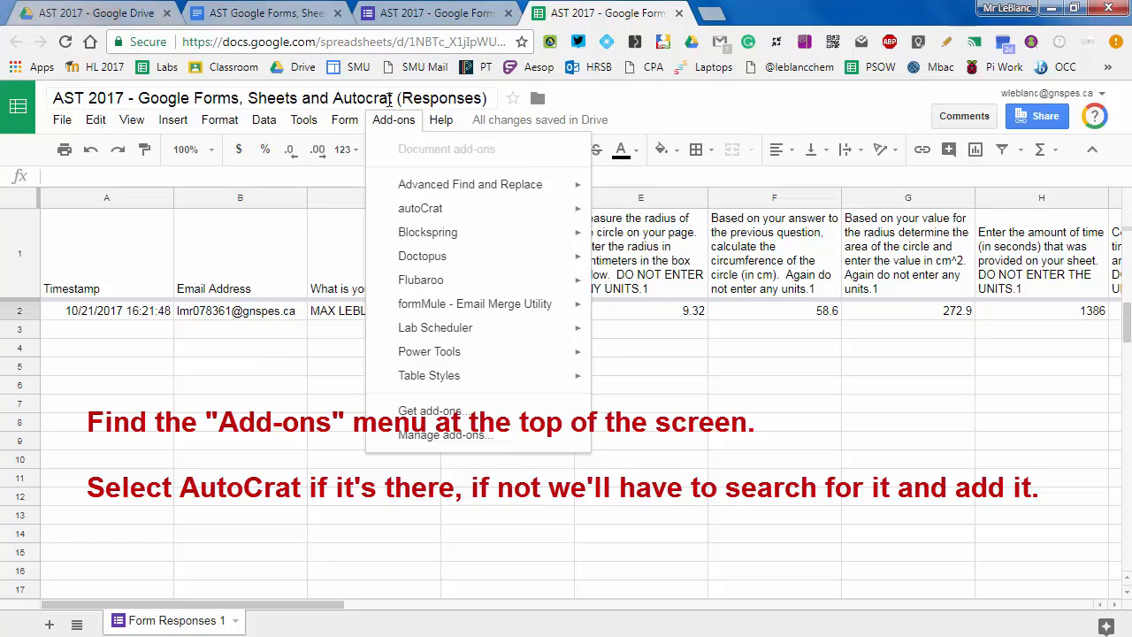
Search the add-on gallery for autocrat, then close the gallery
{"action": "mouse_move", "coordinate": [460, 290]}
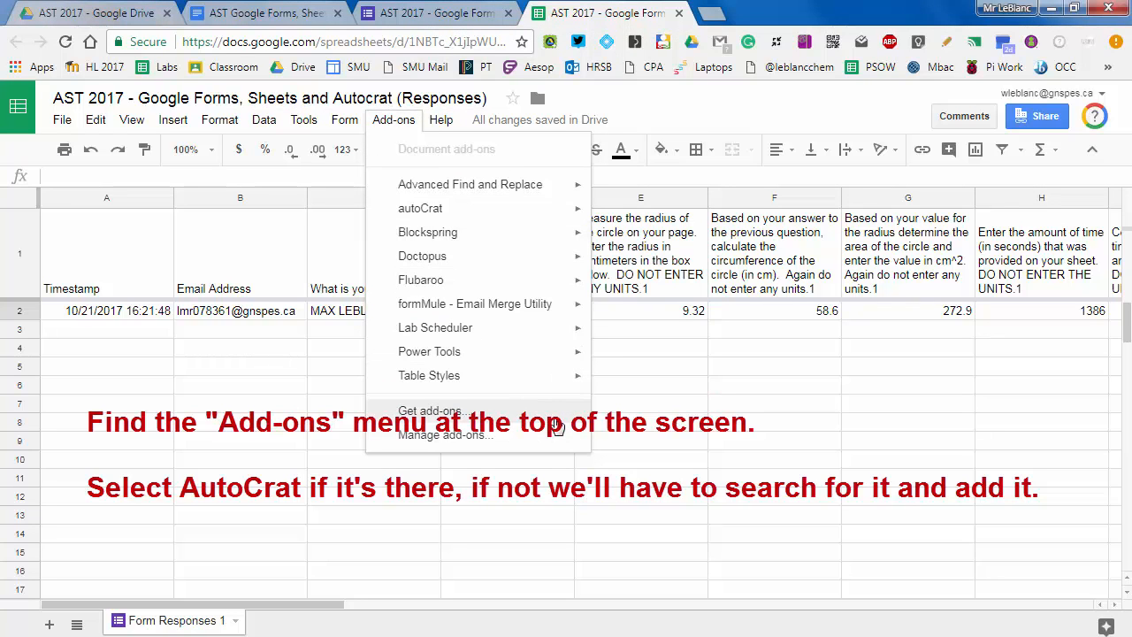
{"action": "left_click", "coordinate": [442, 411]}
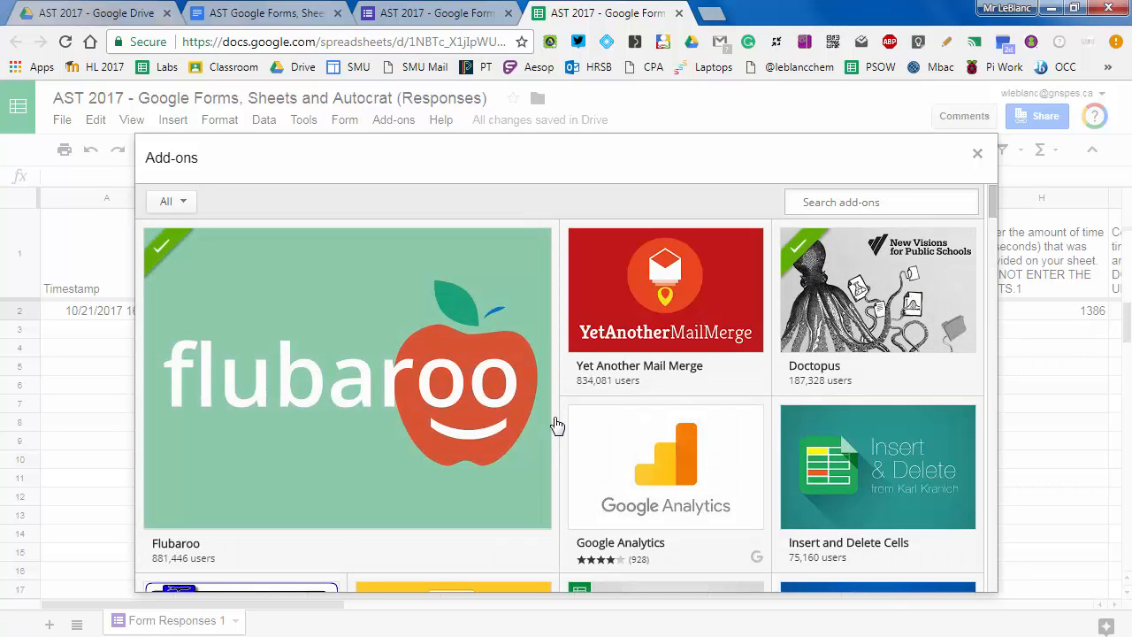
{"action": "type", "text": "autocrat"}
{"action": "key", "text": "Return"}
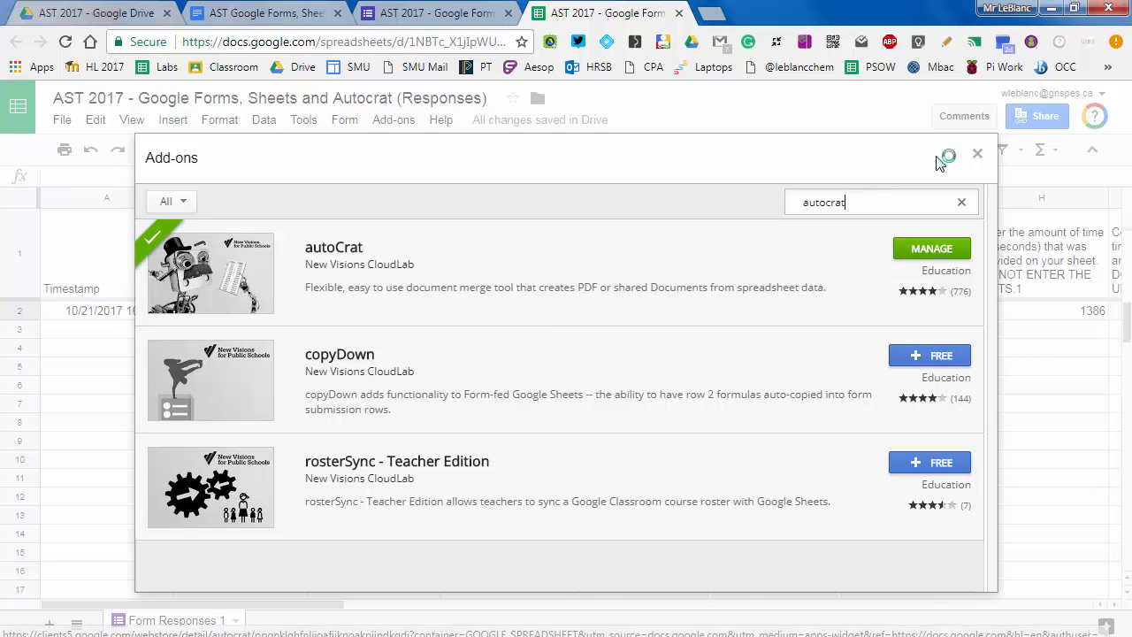
{"action": "left_click", "coordinate": [977, 154]}
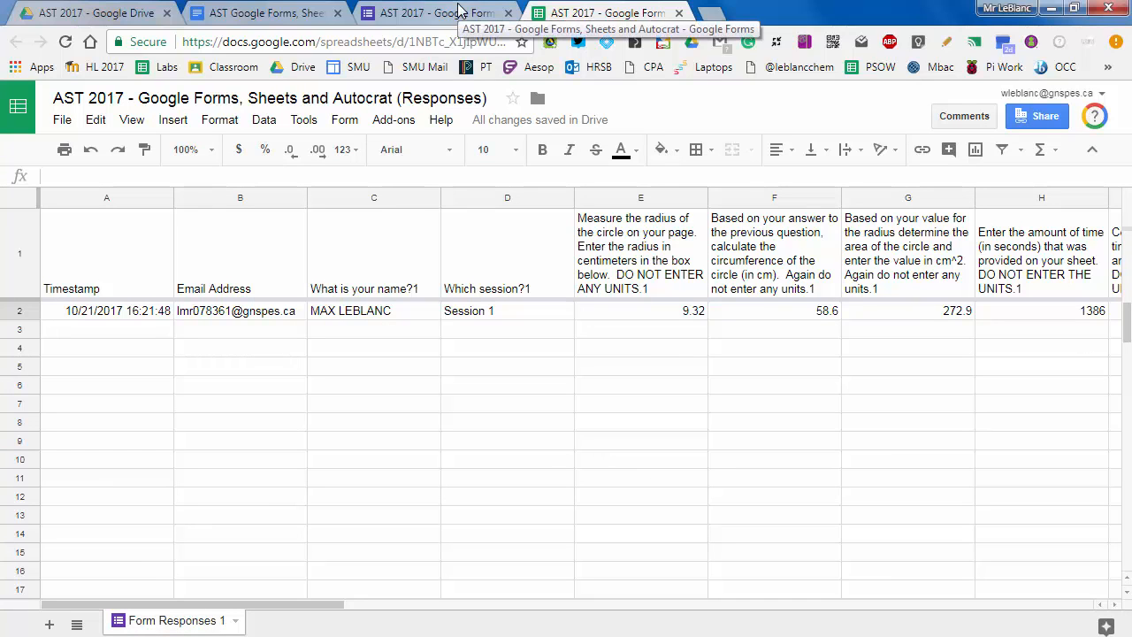
Launch the autoCrat add-on for the form responses spreadsheet
{"action": "left_click", "coordinate": [391, 120]}
{"action": "mouse_move", "coordinate": [423, 211]}
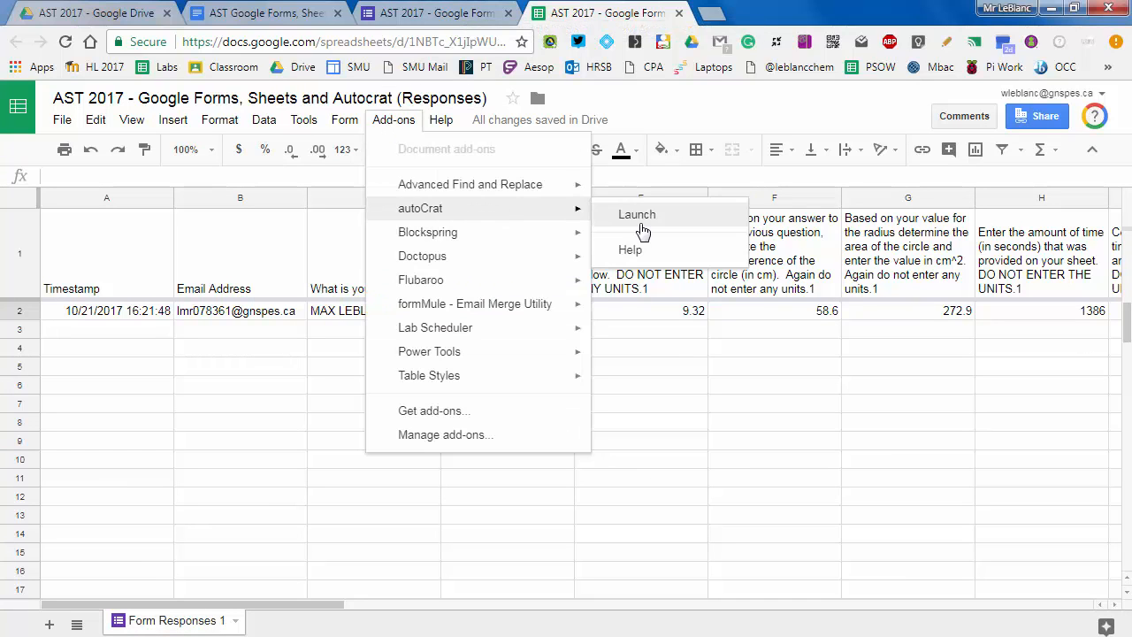
{"action": "left_click", "coordinate": [641, 221]}
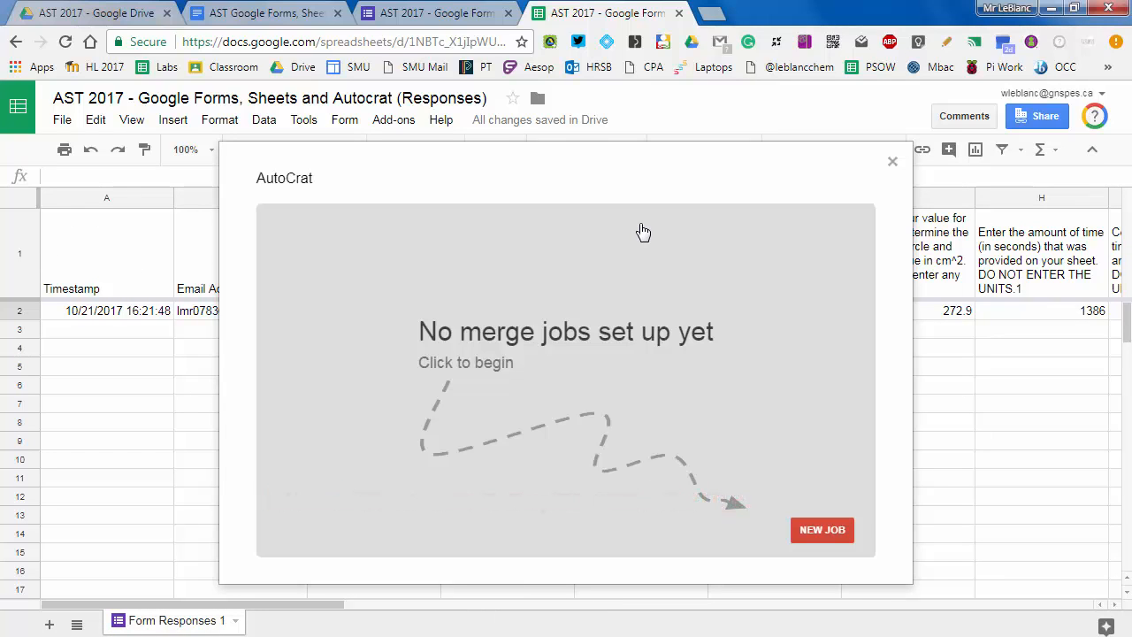
Create a new merge job named AST Data Return and continue to the template choice
{"action": "left_click", "coordinate": [820, 534]}
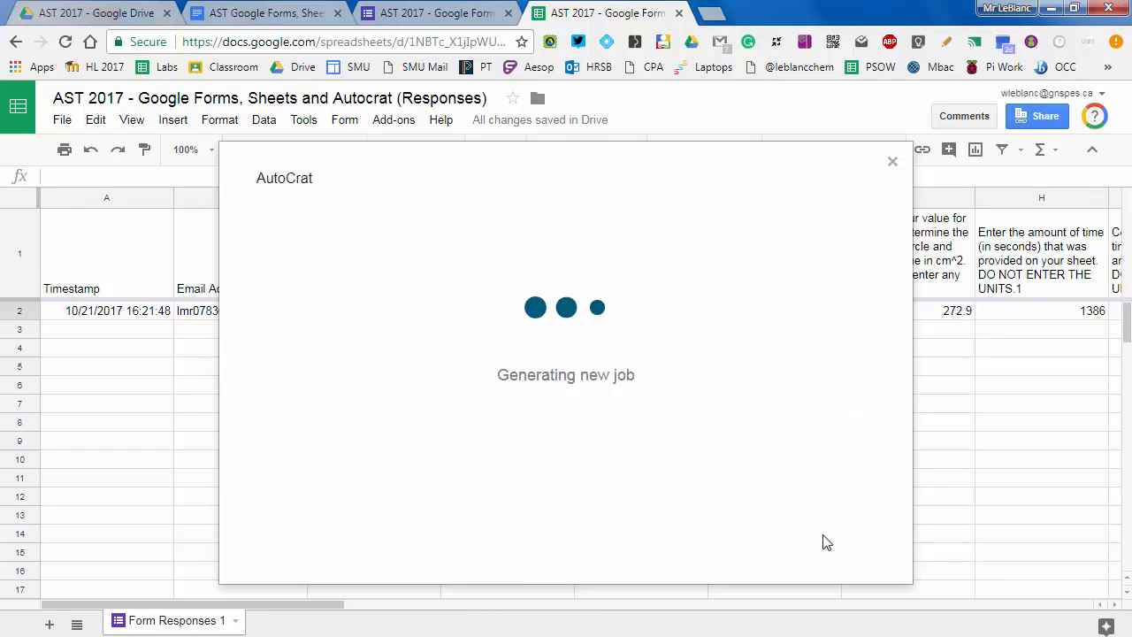
{"action": "left_click", "coordinate": [660, 288]}
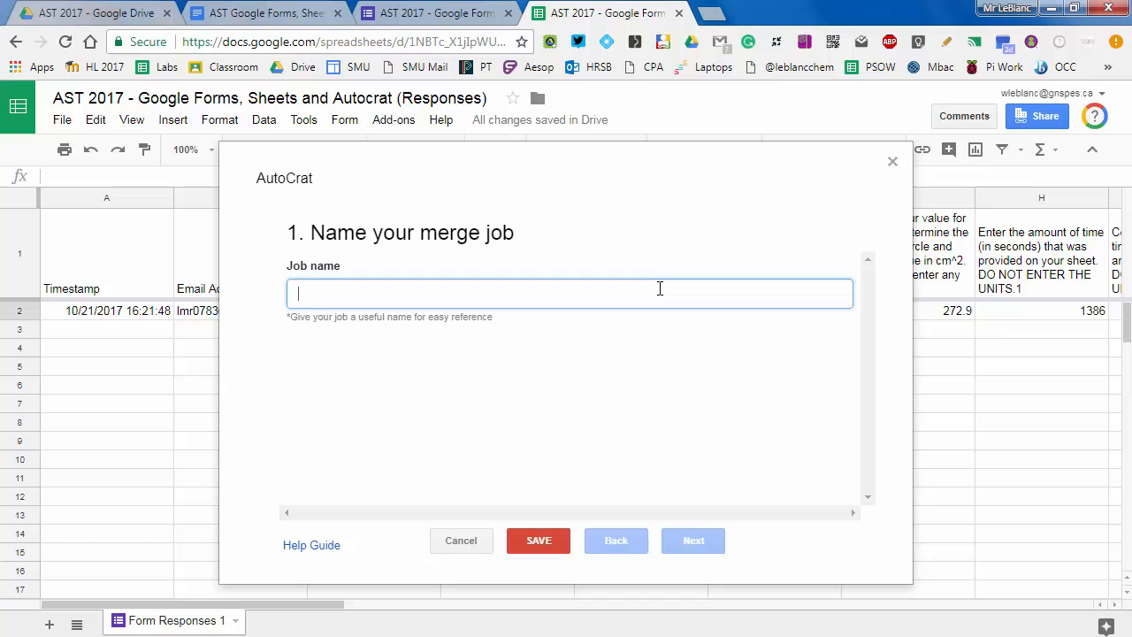
{"action": "type", "text": "AST Data Retu"}
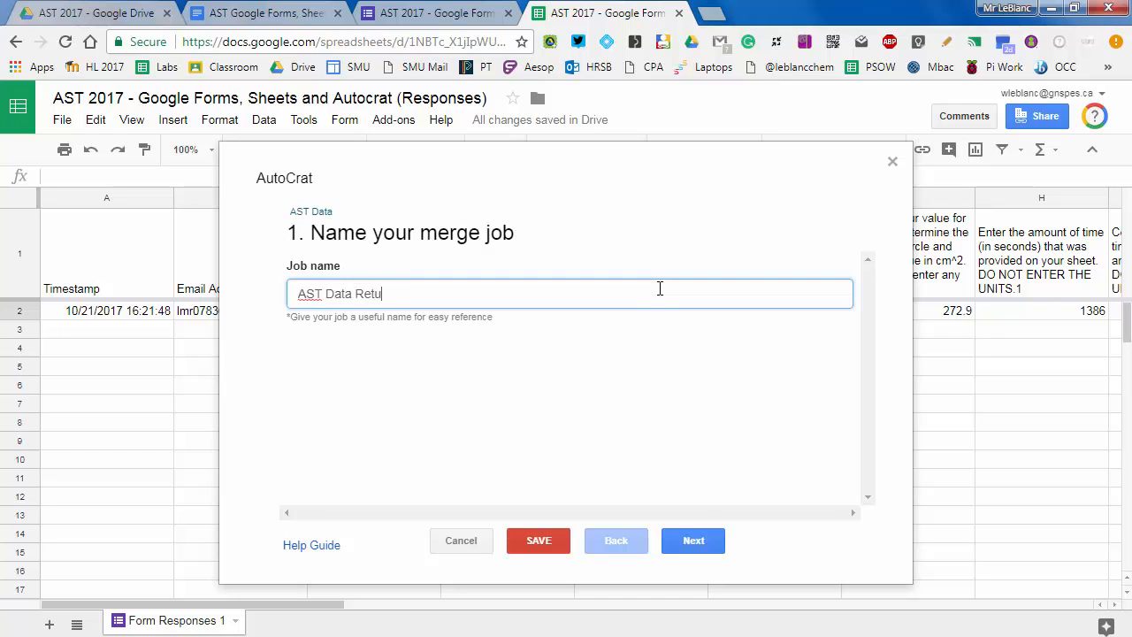
{"action": "type", "text": "rn"}
{"action": "left_click", "coordinate": [707, 542]}
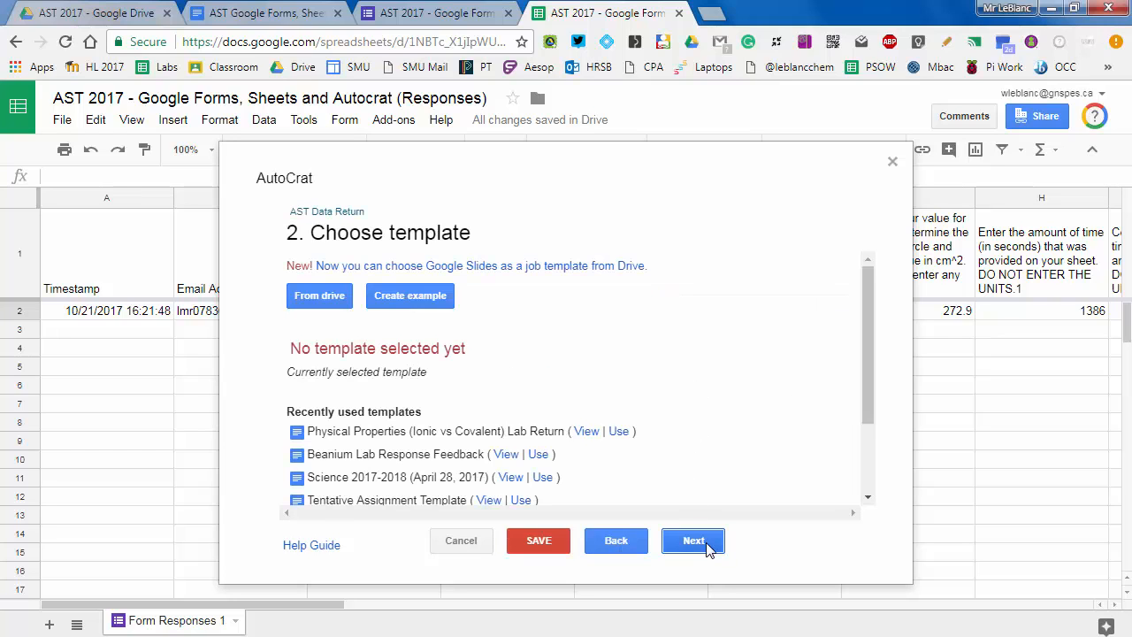
Choose the AST Google Forms document from Drive as the merge template and continue to the data mapping
{"action": "left_click", "coordinate": [320, 297]}
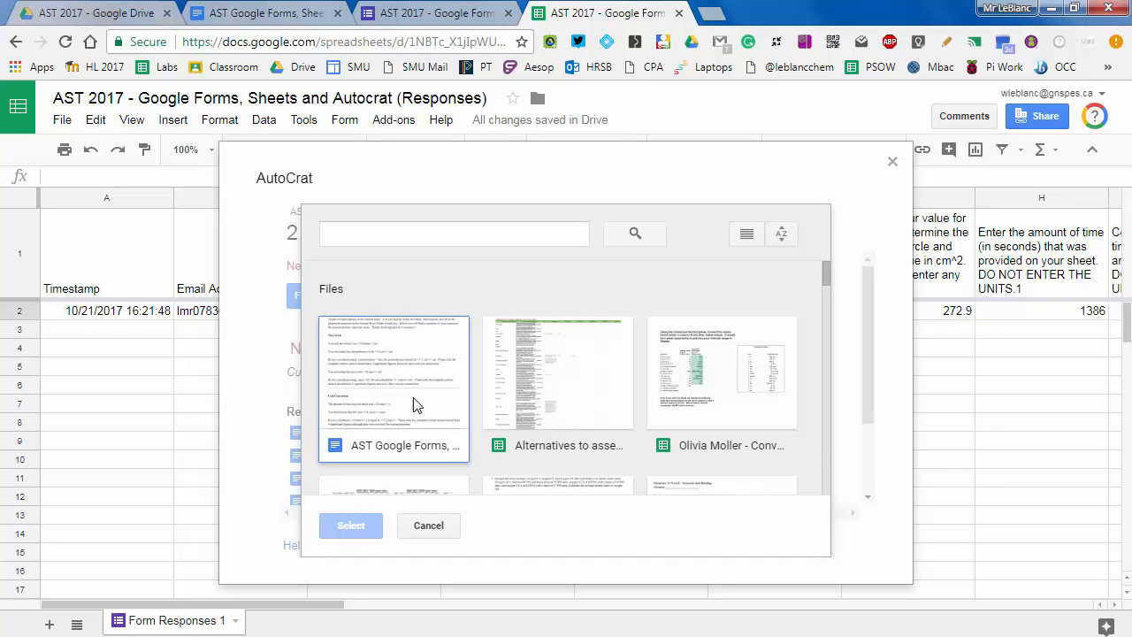
{"action": "double_click", "coordinate": [417, 405]}
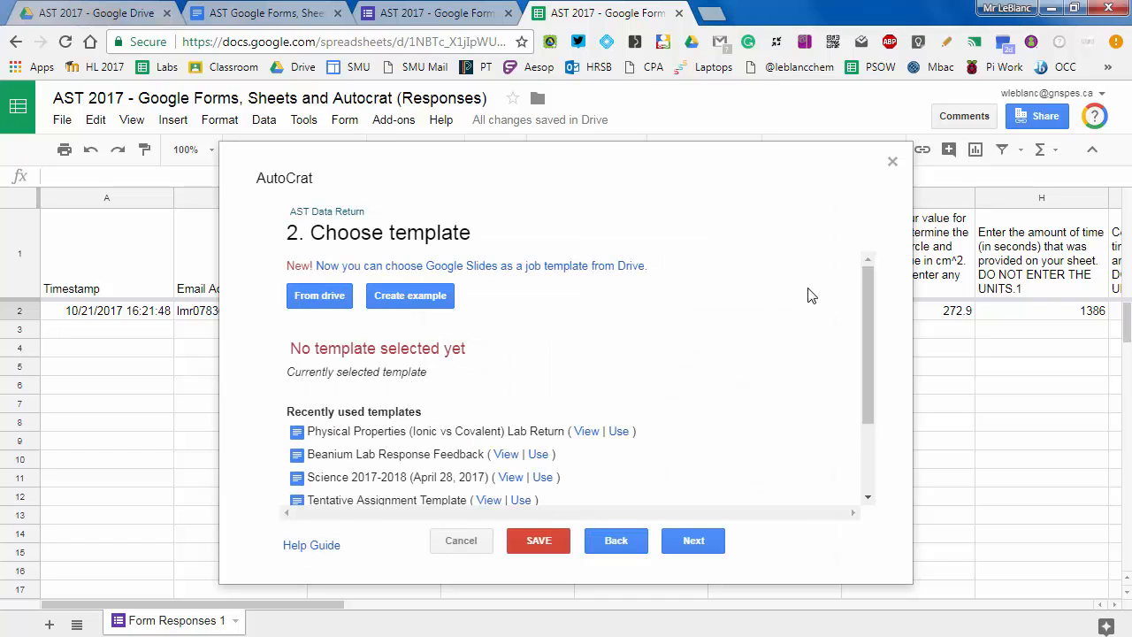
{"action": "left_click", "coordinate": [708, 550]}
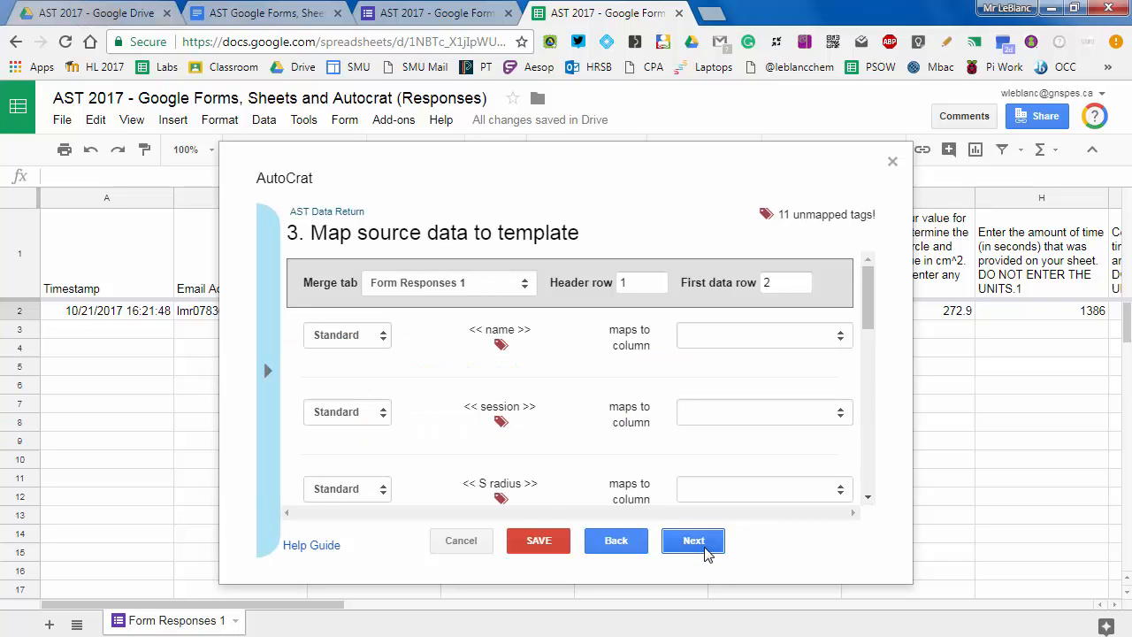
Map the name tag to the column What is your name?1 and the session tag to Which session?1
{"action": "left_click", "coordinate": [782, 329]}
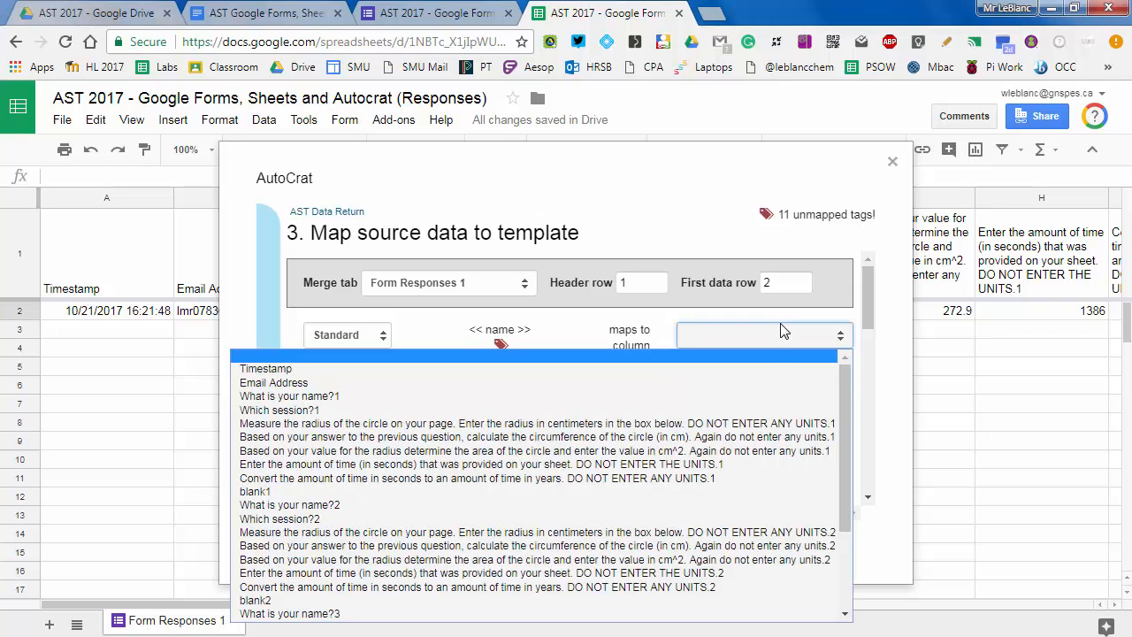
{"action": "left_click", "coordinate": [732, 394]}
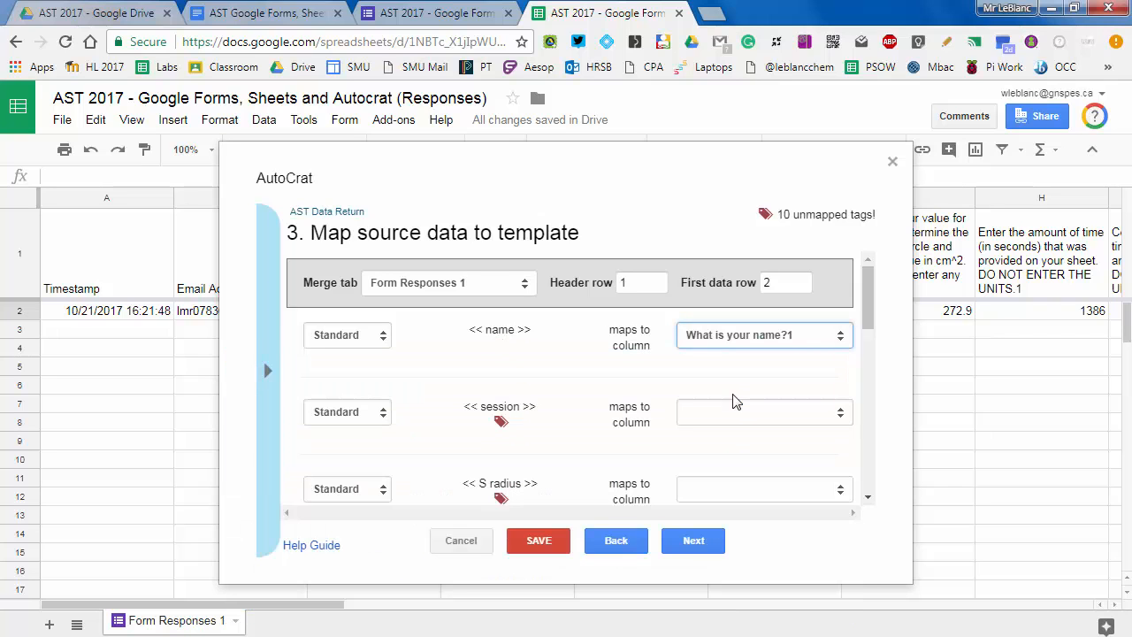
{"action": "left_click", "coordinate": [743, 414]}
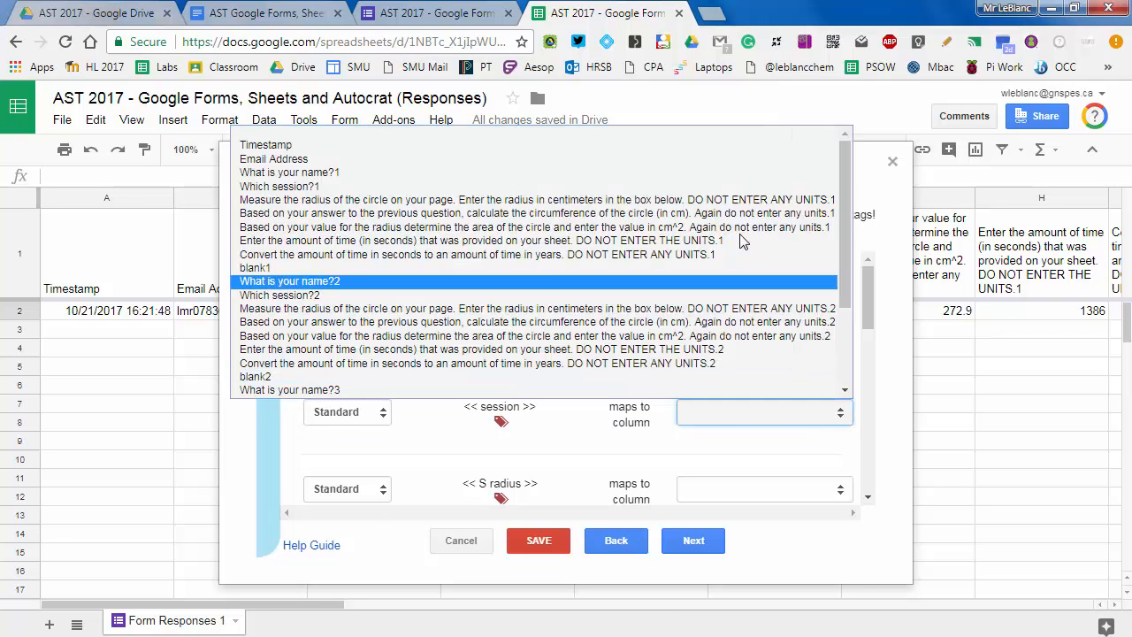
{"action": "left_click", "coordinate": [743, 187]}
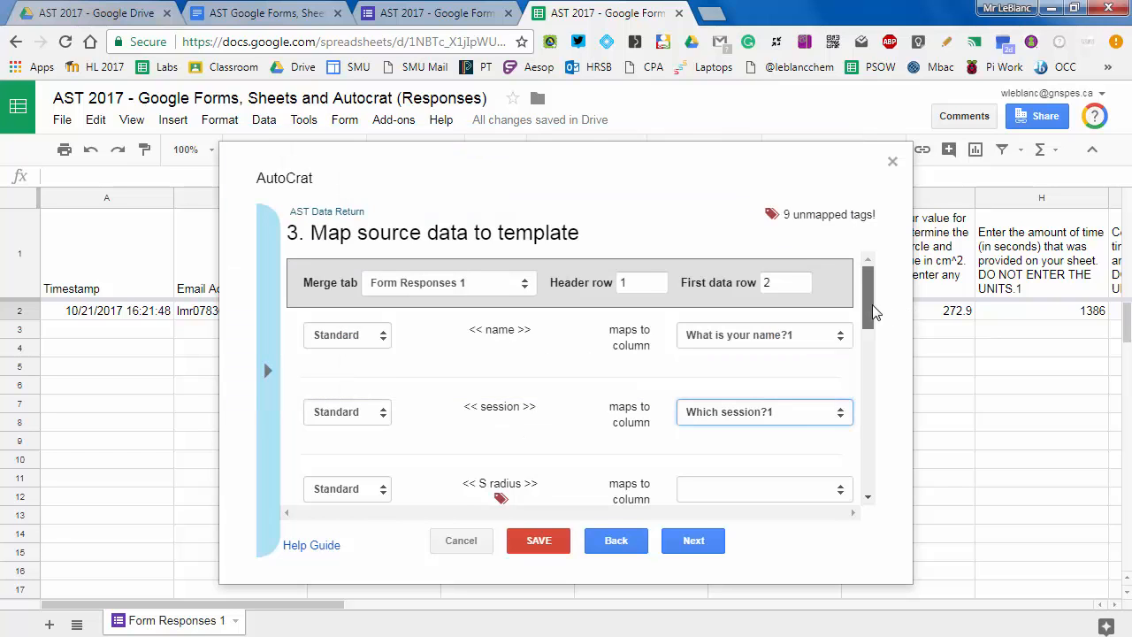
Map the S radius tag to the radius question ending in 1, S circ to the circumference question ending in 1, and T circ to the one ending in 2
{"action": "left_click_drag", "start_coordinate": [874, 312], "coordinate": [871, 342]}
{"action": "left_click", "coordinate": [812, 305]}
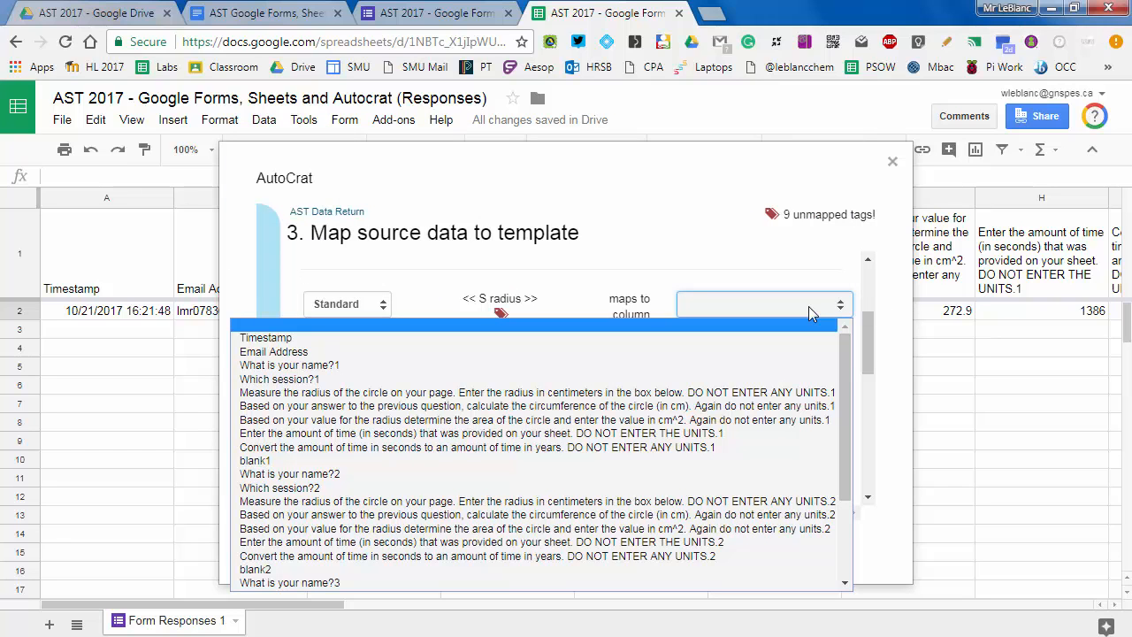
{"action": "left_click", "coordinate": [721, 392]}
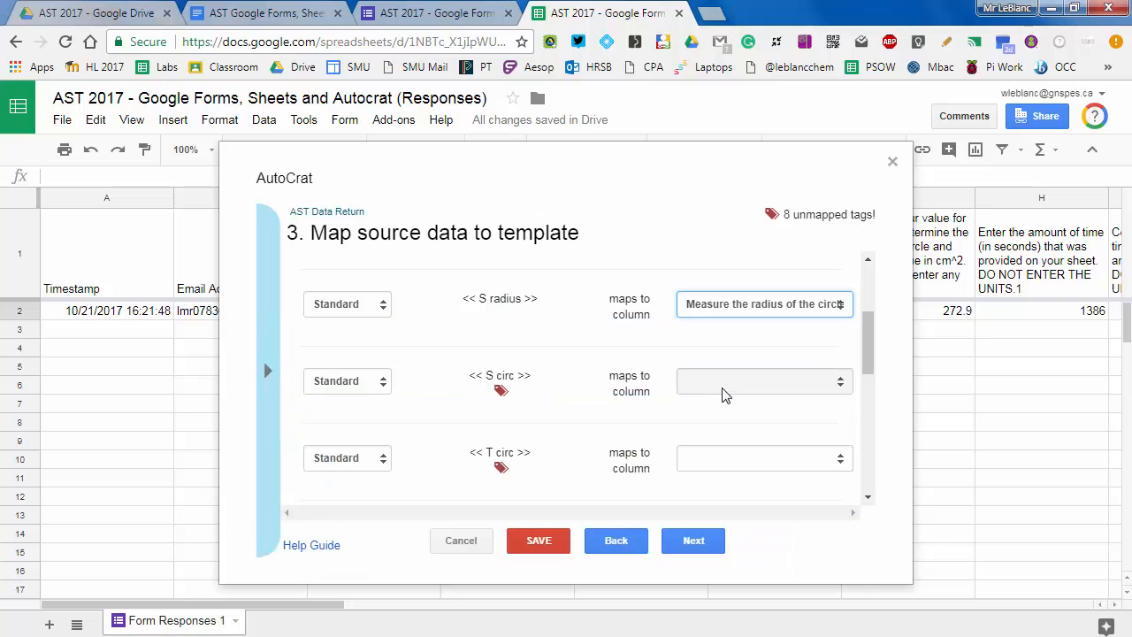
{"action": "left_click", "coordinate": [725, 394]}
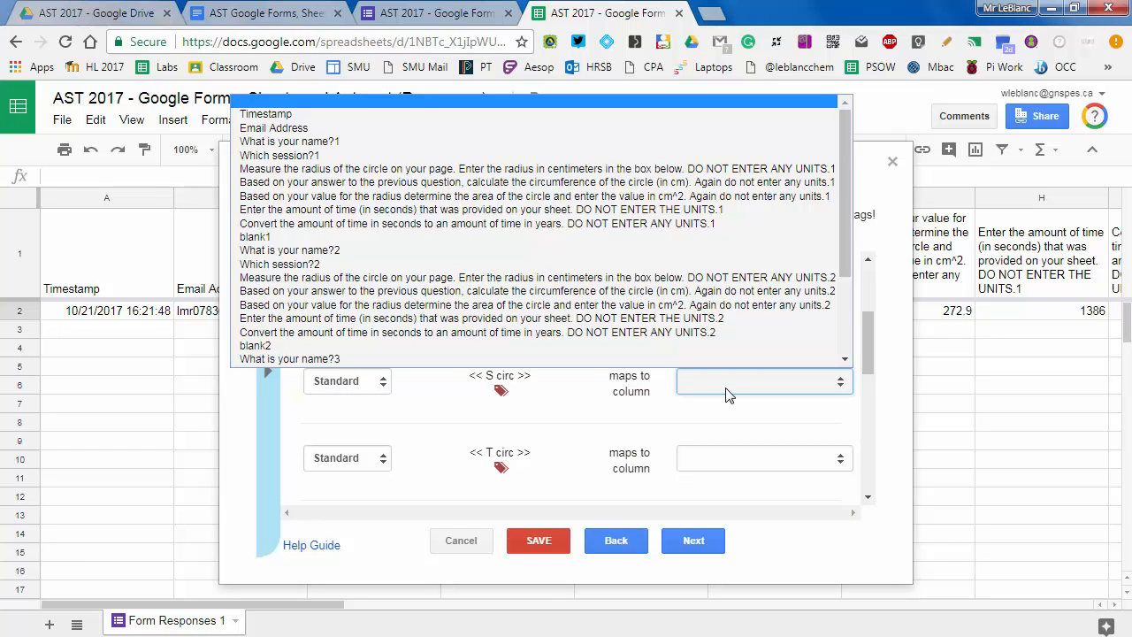
{"action": "left_click", "coordinate": [725, 183]}
{"action": "left_click", "coordinate": [803, 470]}
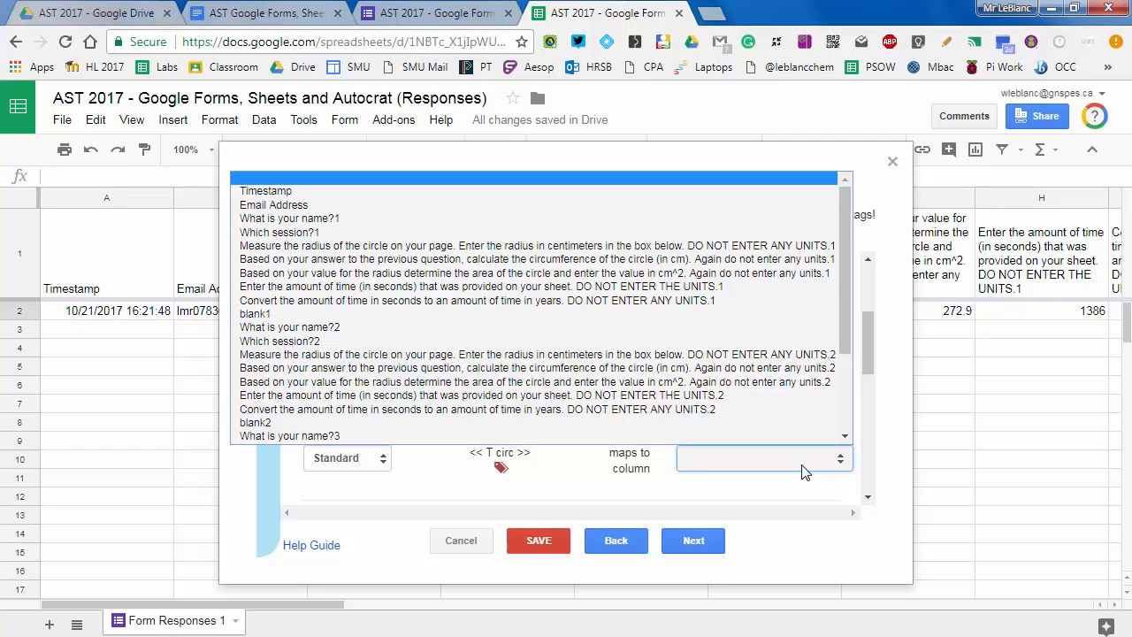
{"action": "left_click", "coordinate": [784, 369]}
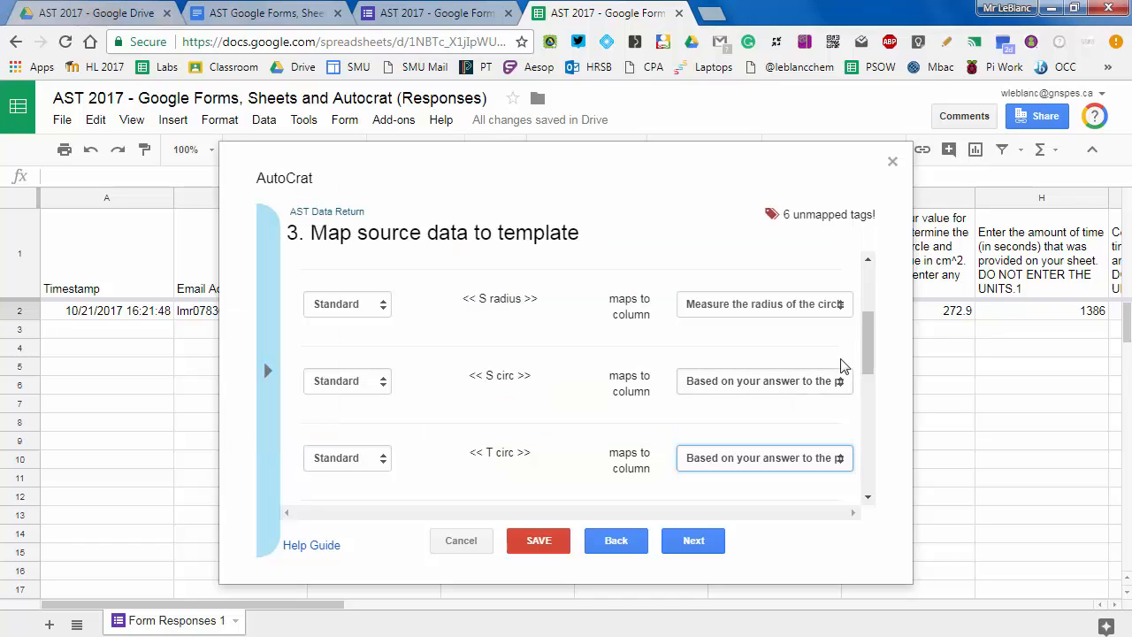
Map the S area tag to the circle area question ending in 1 and the T area tag to the one ending in 2
{"action": "left_click_drag", "start_coordinate": [866, 347], "coordinate": [866, 405]}
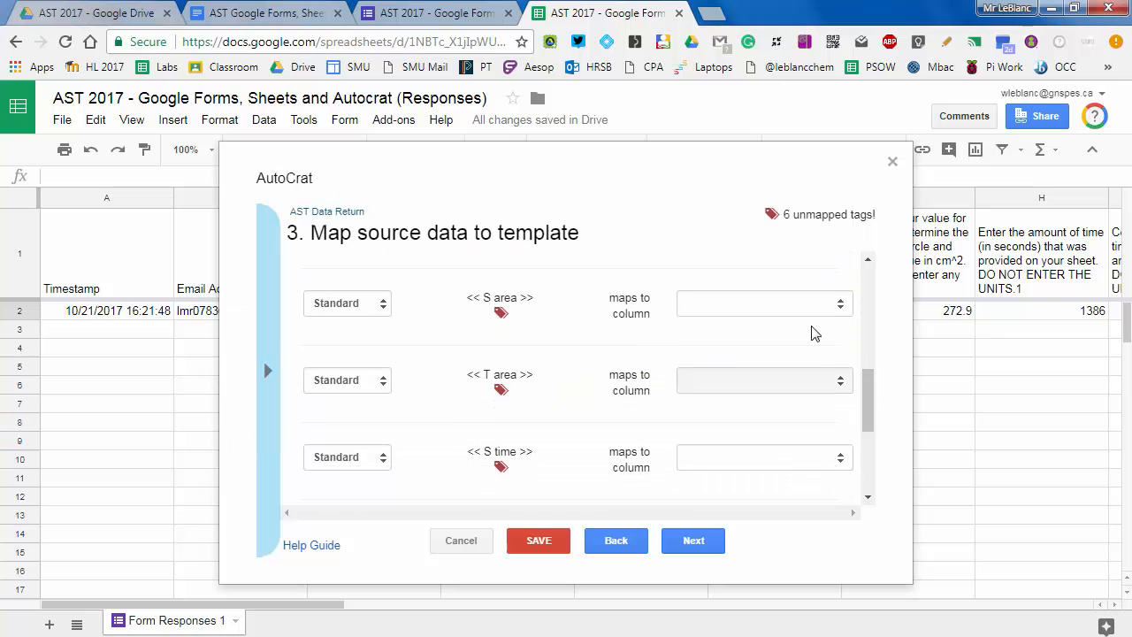
{"action": "left_click", "coordinate": [778, 301]}
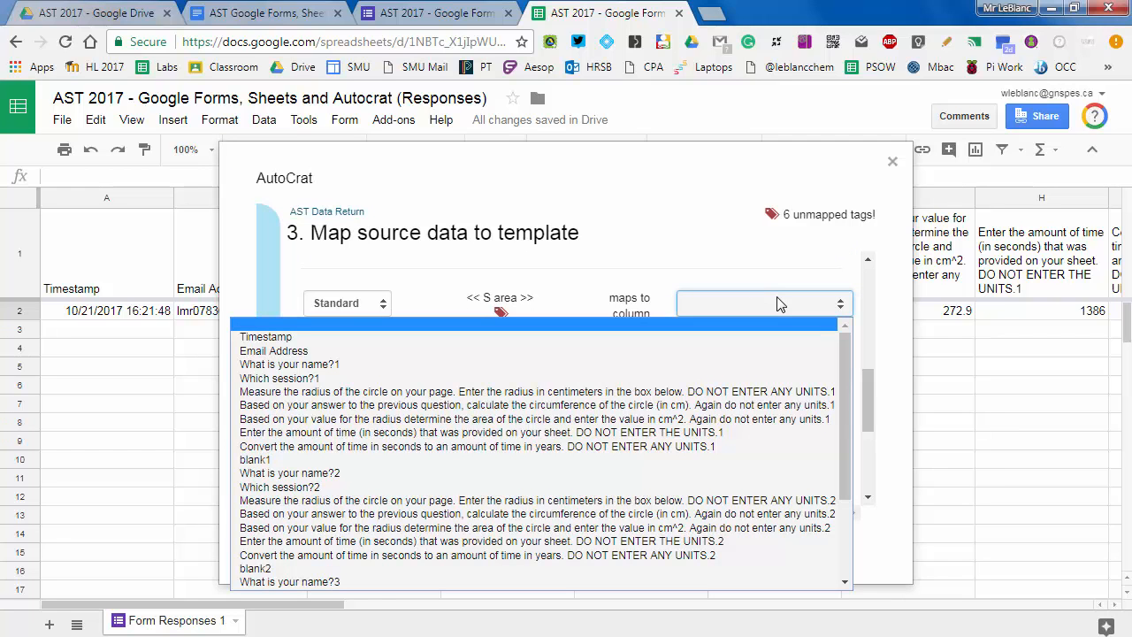
{"action": "left_click", "coordinate": [726, 422]}
{"action": "left_click", "coordinate": [806, 385]}
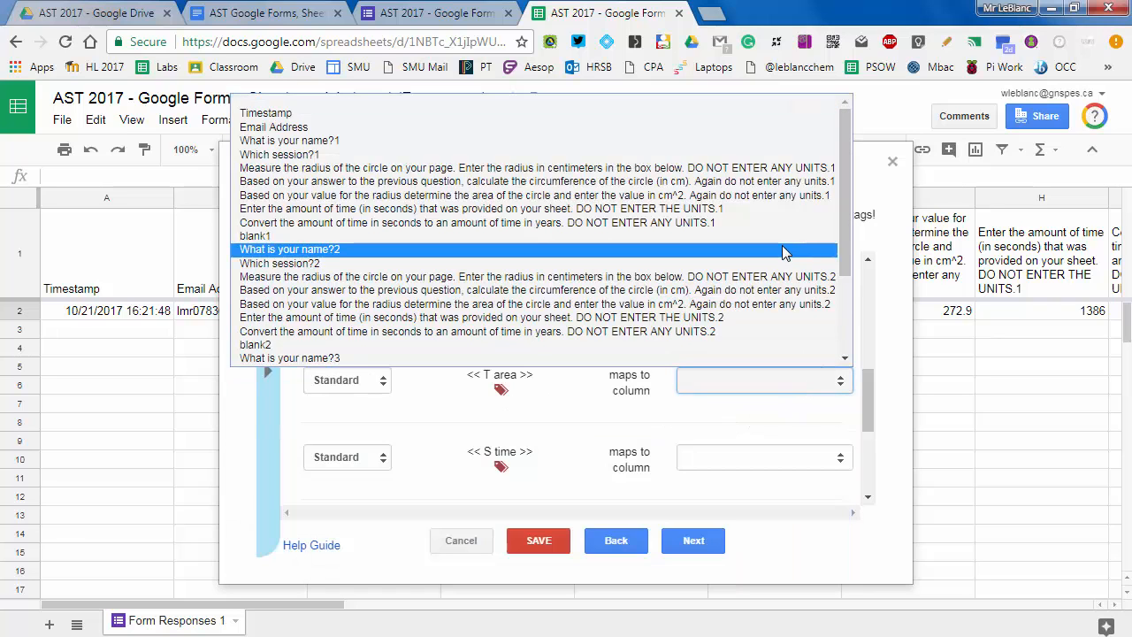
{"action": "left_click", "coordinate": [784, 307]}
Map S time to the time-in-seconds question ending in 1, S years to the conversion-to-years question ending in 1, and T years to the one ending in 2
{"action": "left_click_drag", "start_coordinate": [867, 393], "coordinate": [870, 427]}
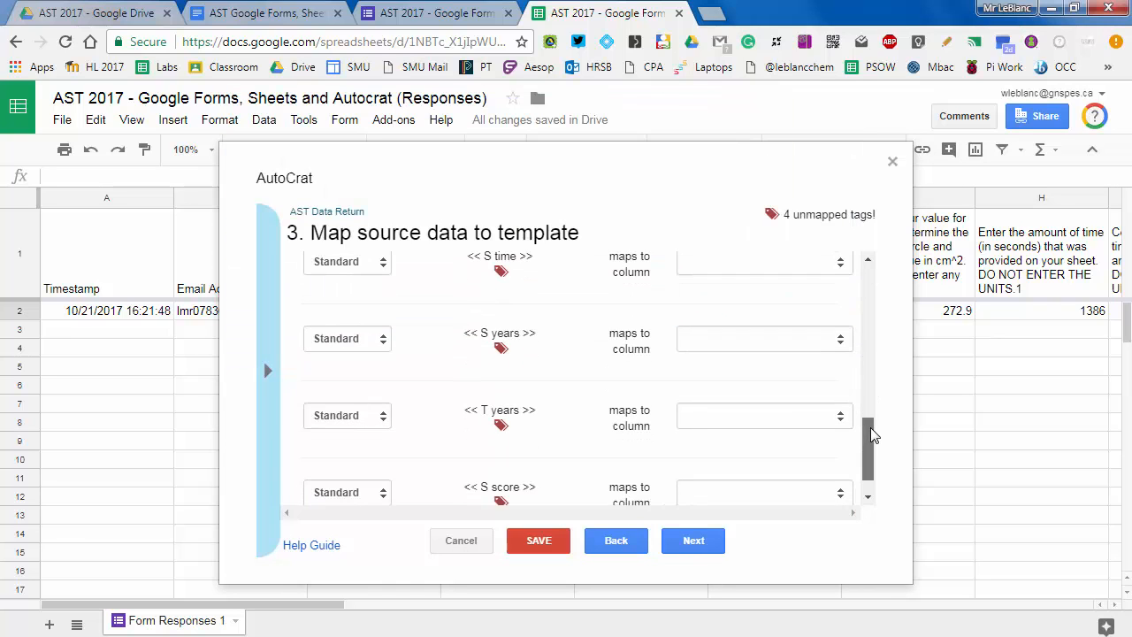
{"action": "left_click", "coordinate": [772, 286]}
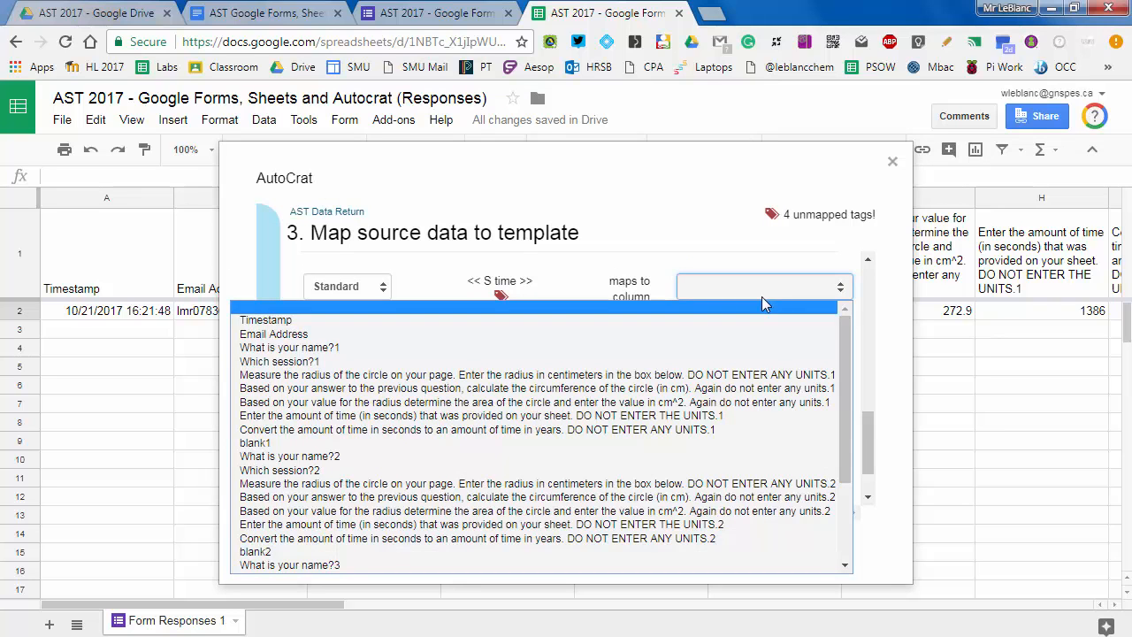
{"action": "left_click", "coordinate": [677, 416]}
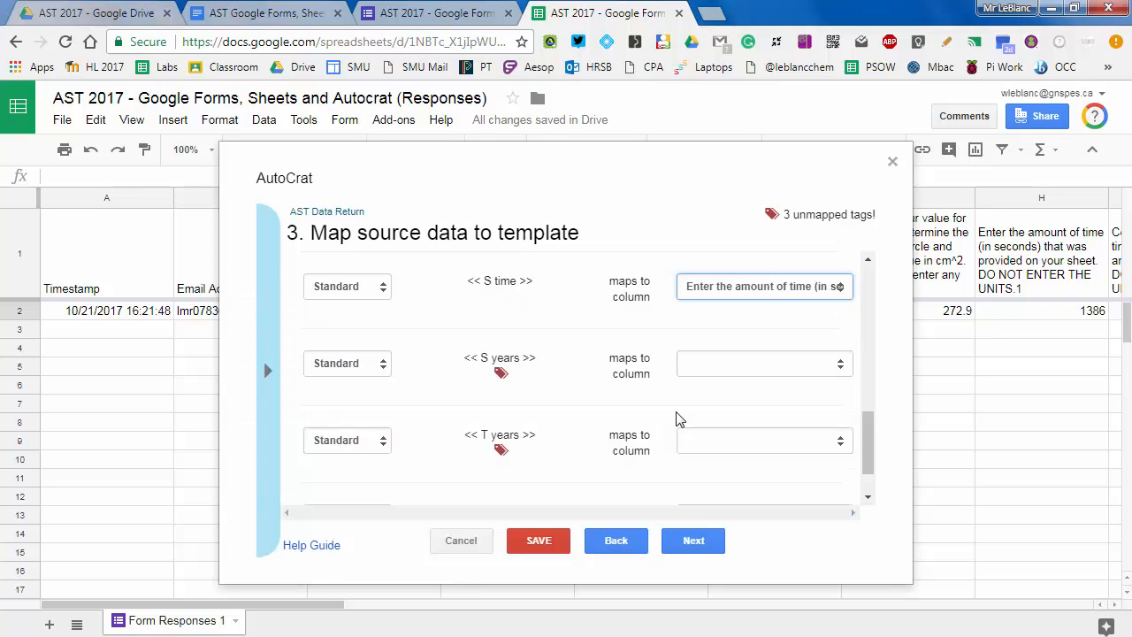
{"action": "left_click", "coordinate": [726, 363]}
{"action": "left_click", "coordinate": [713, 218]}
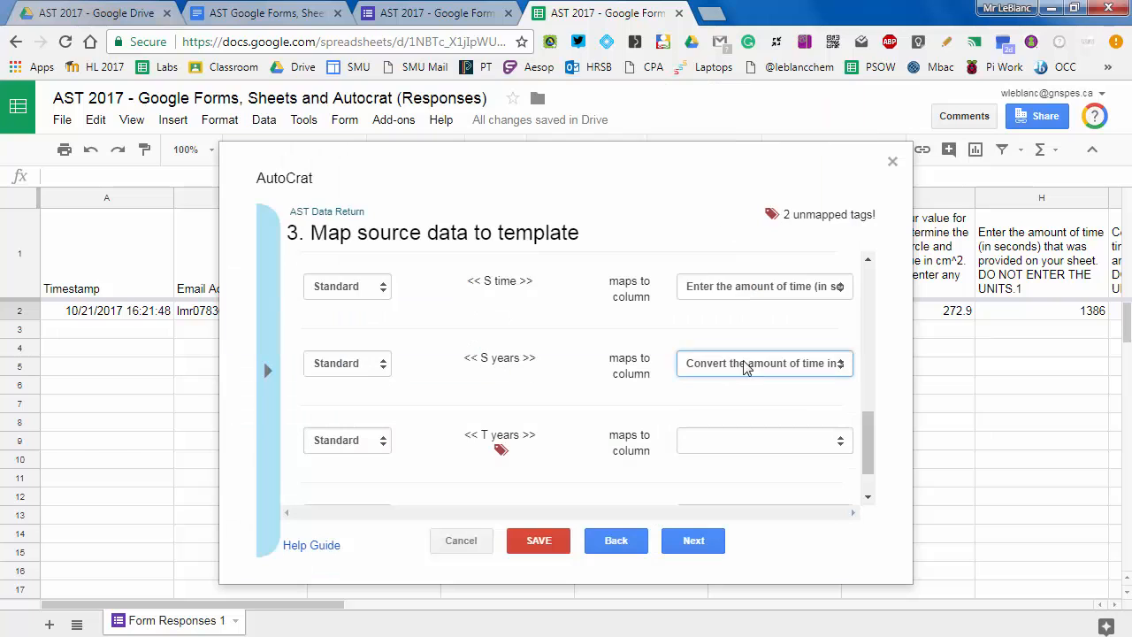
{"action": "left_click", "coordinate": [739, 441]}
{"action": "left_click", "coordinate": [733, 392]}
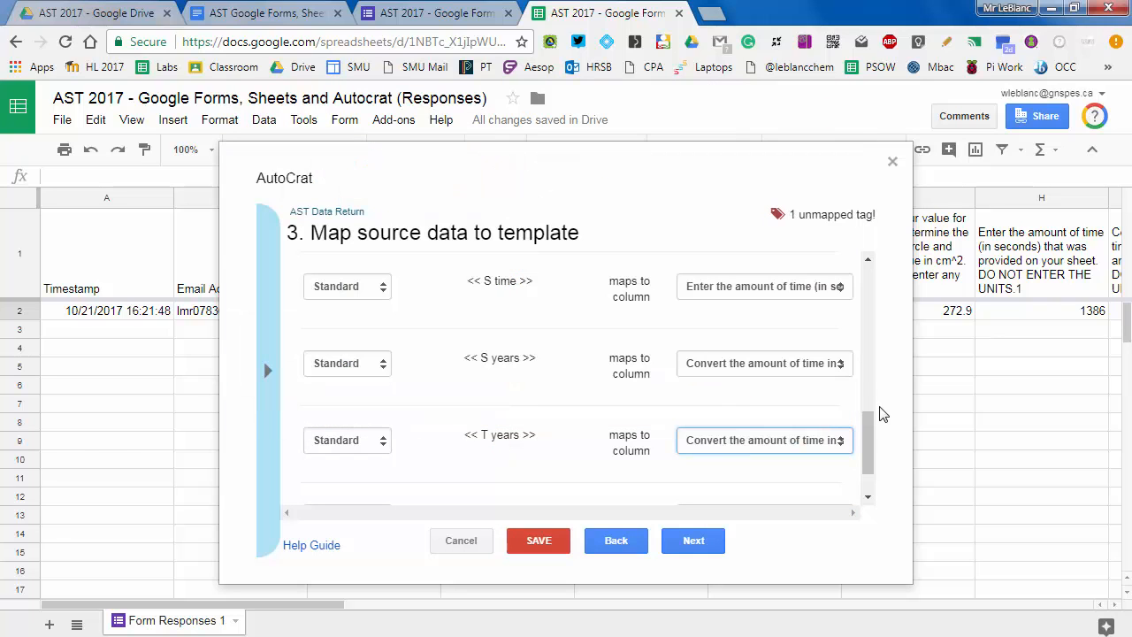
Map the S score tag to the column Score3
{"action": "scroll", "coordinate": [866, 456], "scroll_direction": "down", "scroll_amount": 1}
{"action": "left_click", "coordinate": [780, 456]}
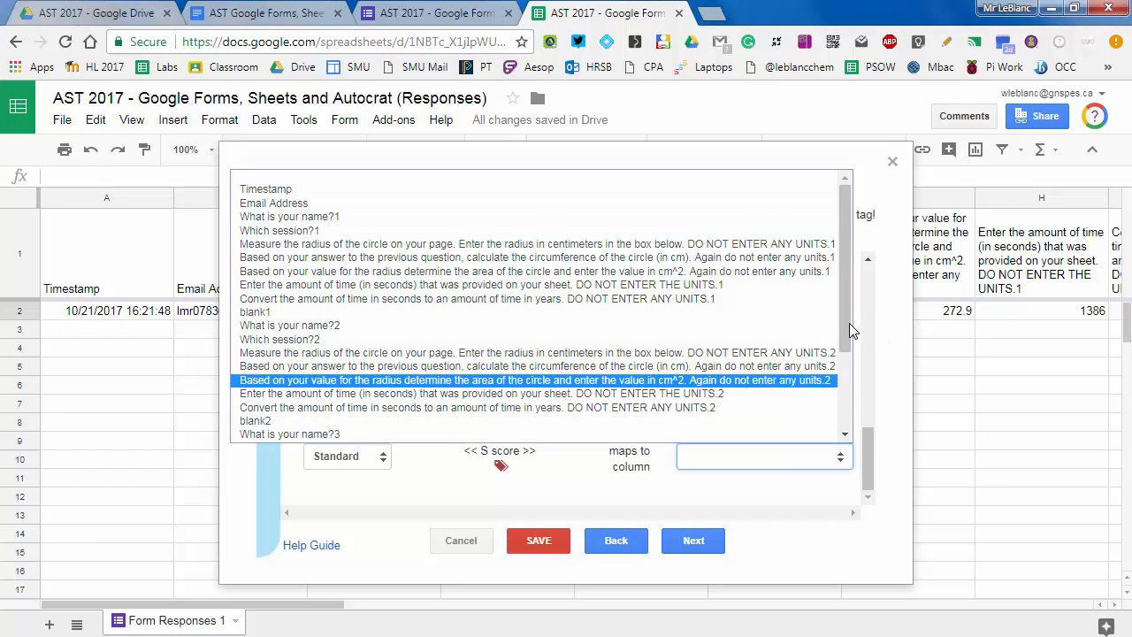
{"action": "left_click_drag", "start_coordinate": [847, 323], "coordinate": [843, 377]}
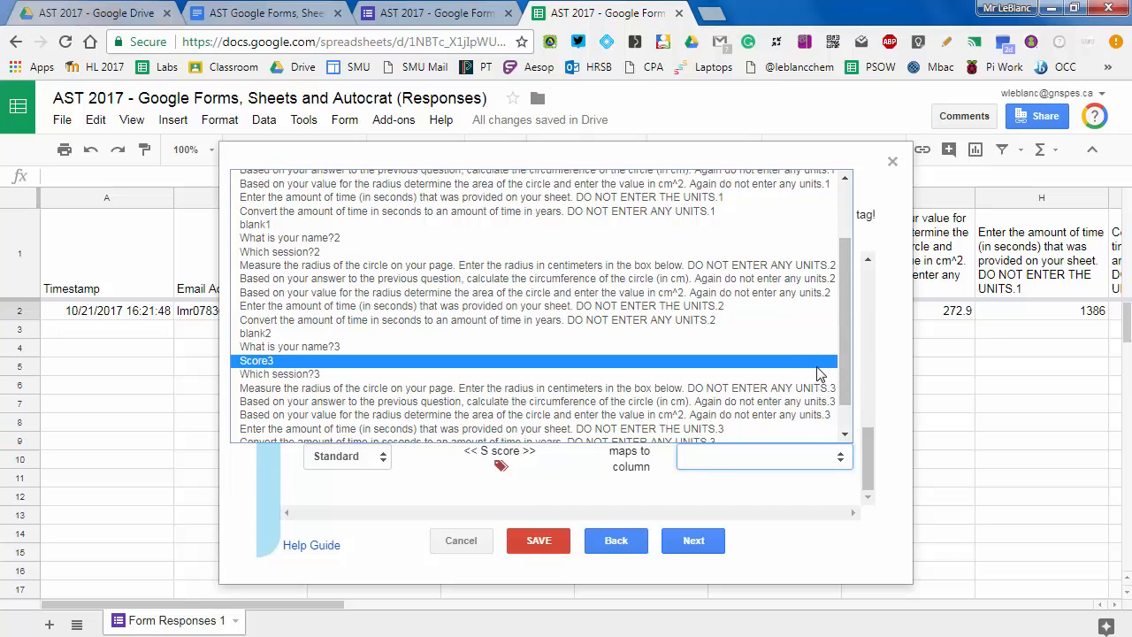
{"action": "left_click", "coordinate": [819, 360]}
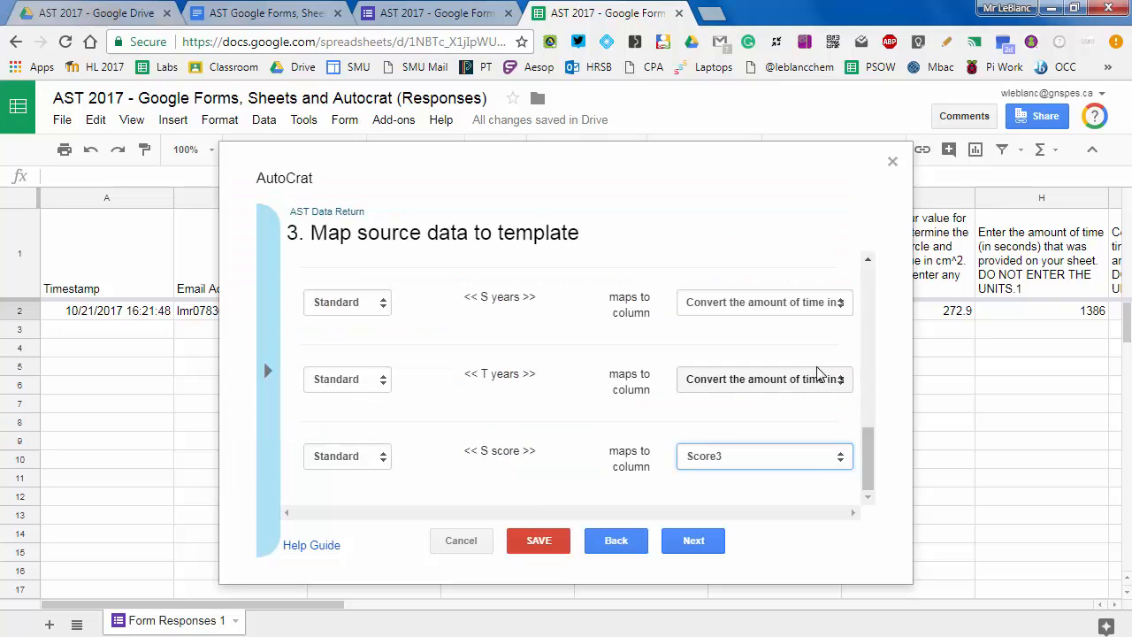
{"action": "left_click", "coordinate": [831, 457]}
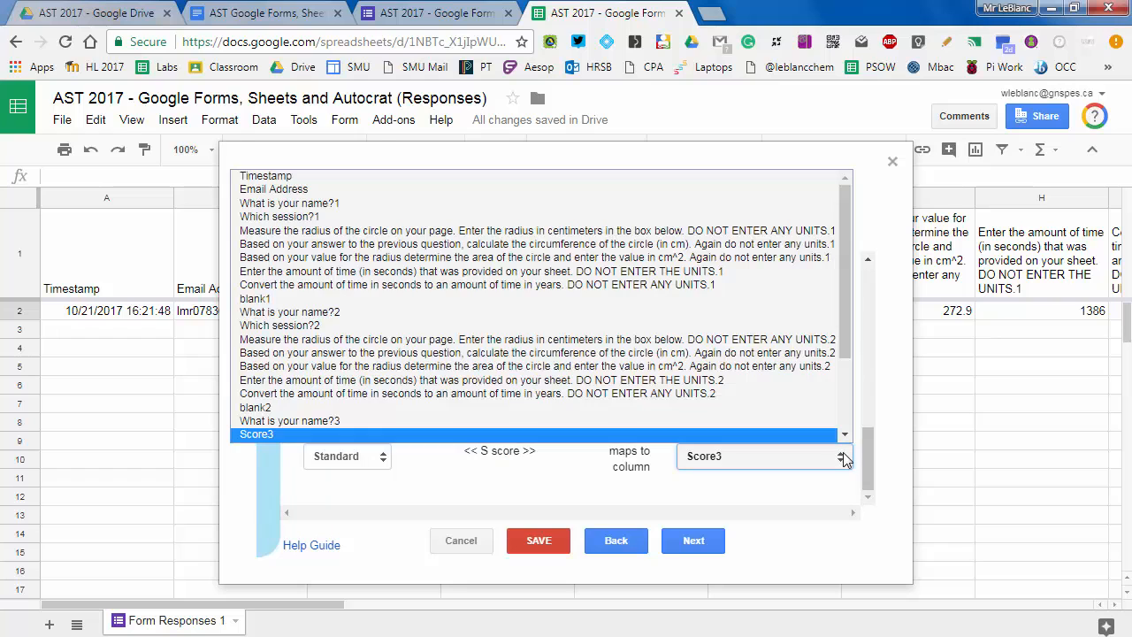
{"action": "left_click_drag", "start_coordinate": [852, 357], "coordinate": [849, 428]}
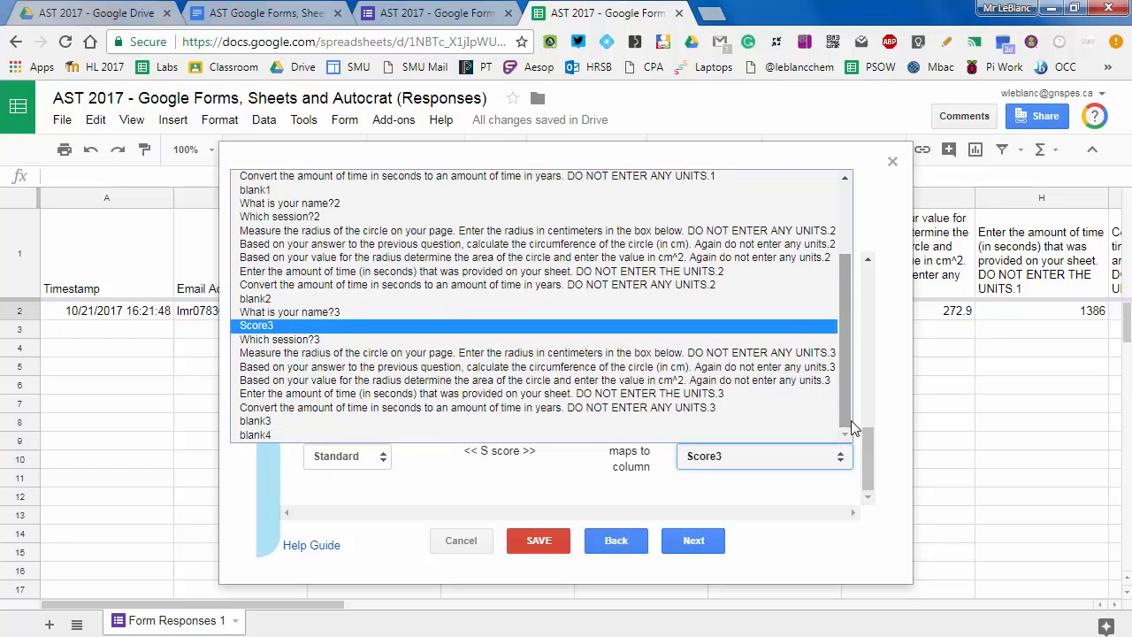
{"action": "left_click", "coordinate": [870, 438]}
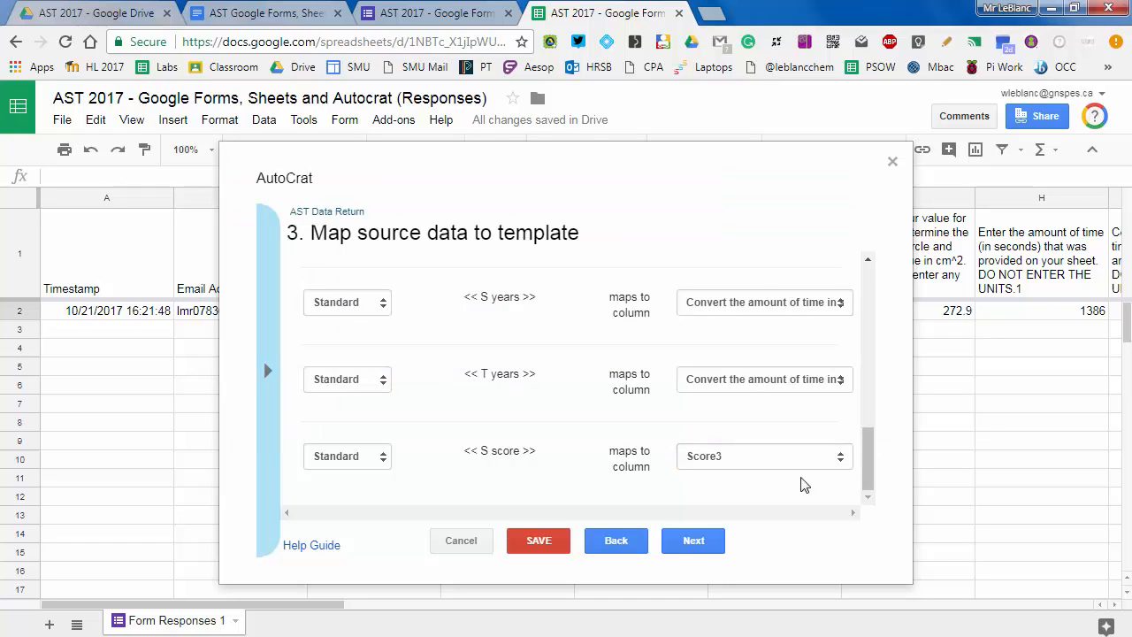
Name the merged files AST Google Forms Data Return, keeping the Google Docs type and multiple output mode
{"action": "left_click", "coordinate": [688, 547]}
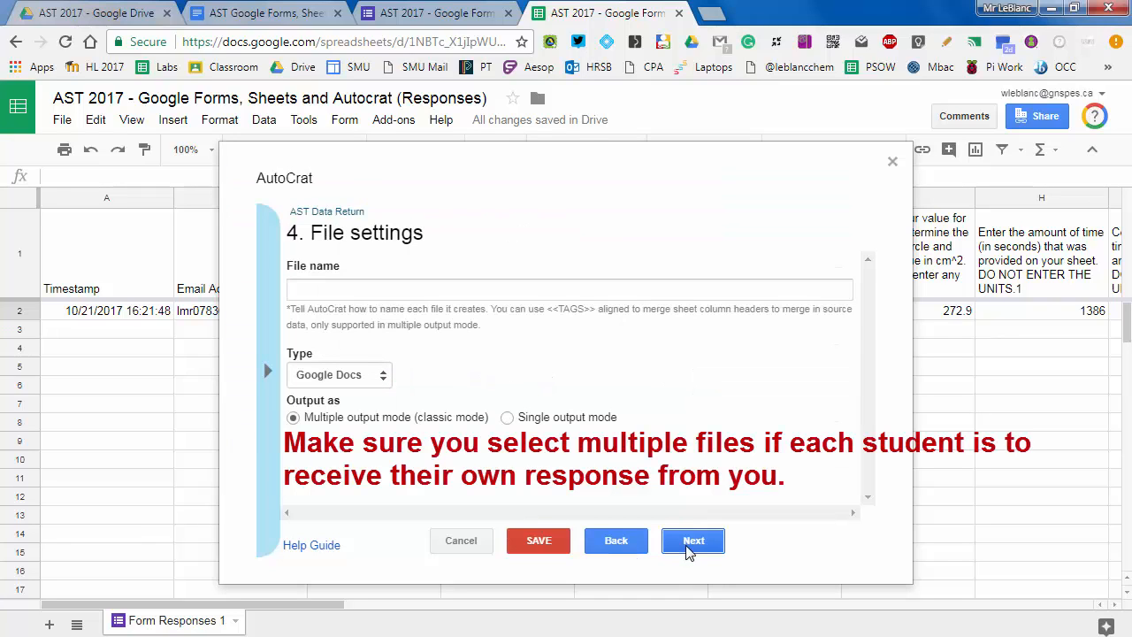
{"action": "left_click", "coordinate": [622, 290]}
{"action": "type", "text": "AST "}
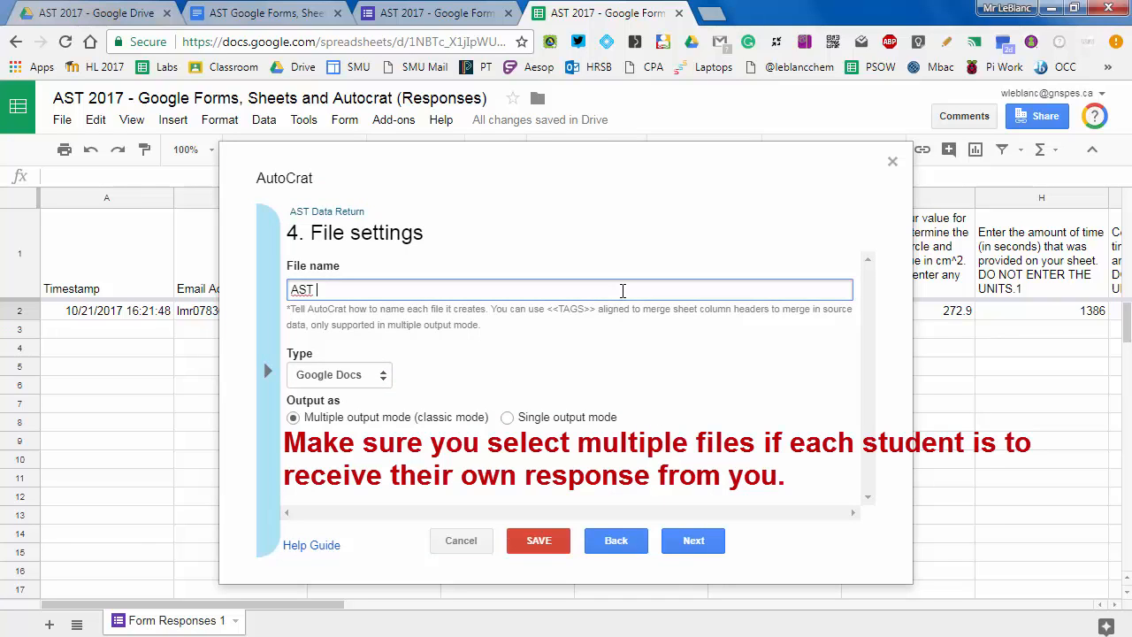
{"action": "type", "text": "Google Forms Data Ret"}
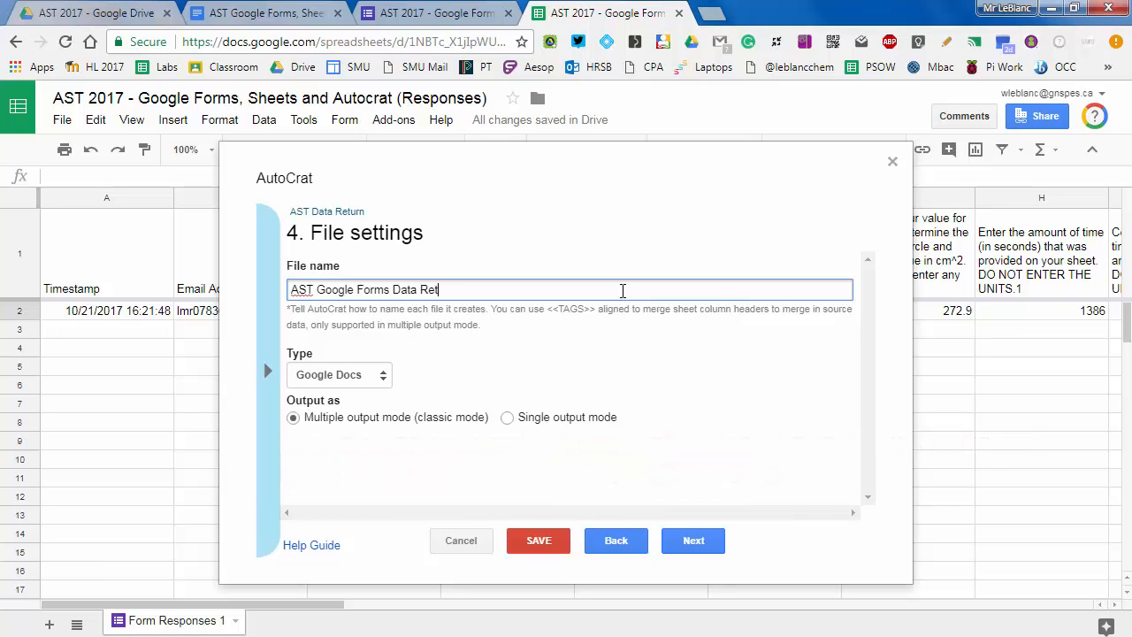
{"action": "type", "text": "urn"}
{"action": "left_click", "coordinate": [687, 541]}
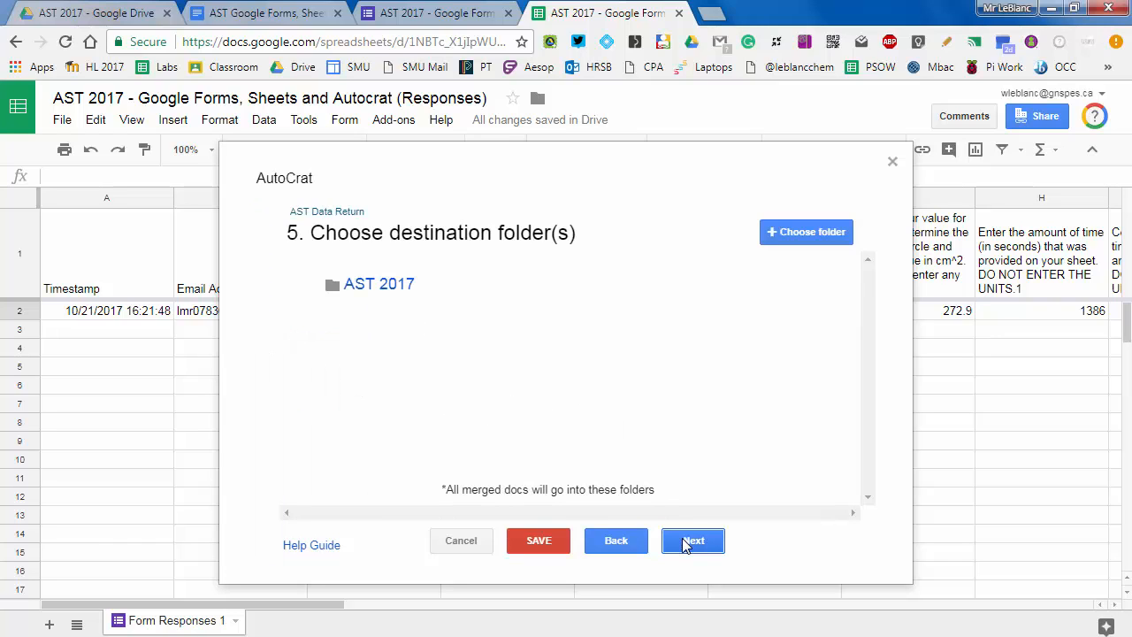
Accept AST 2017 as the destination folder and skip the optional dynamic folder reference and merge condition
{"action": "left_click", "coordinate": [687, 542]}
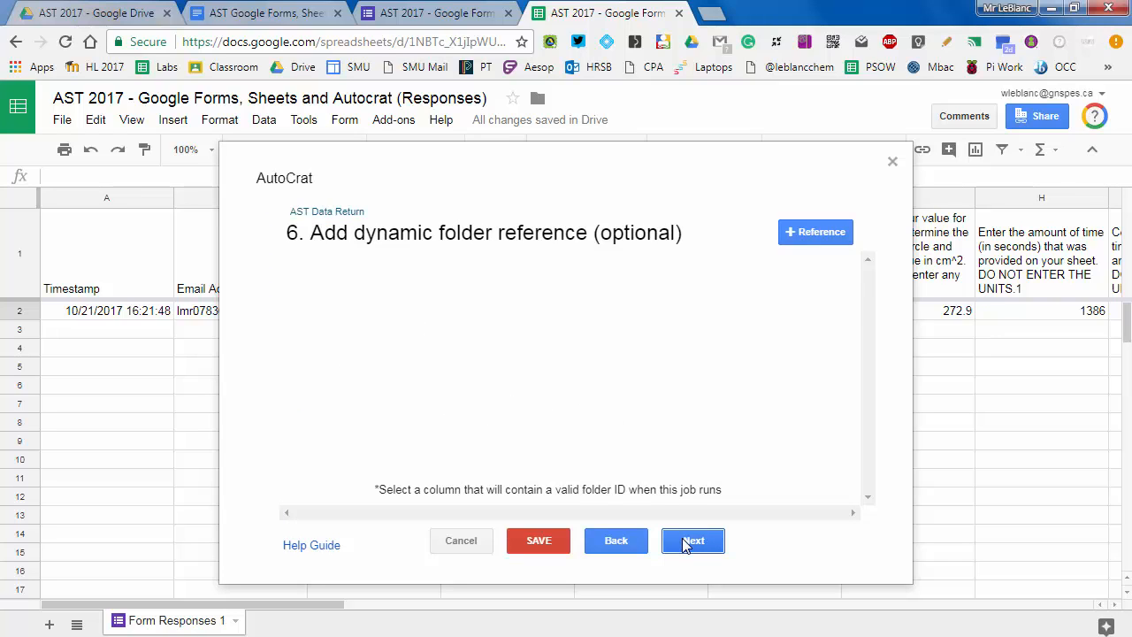
{"action": "left_click", "coordinate": [688, 542]}
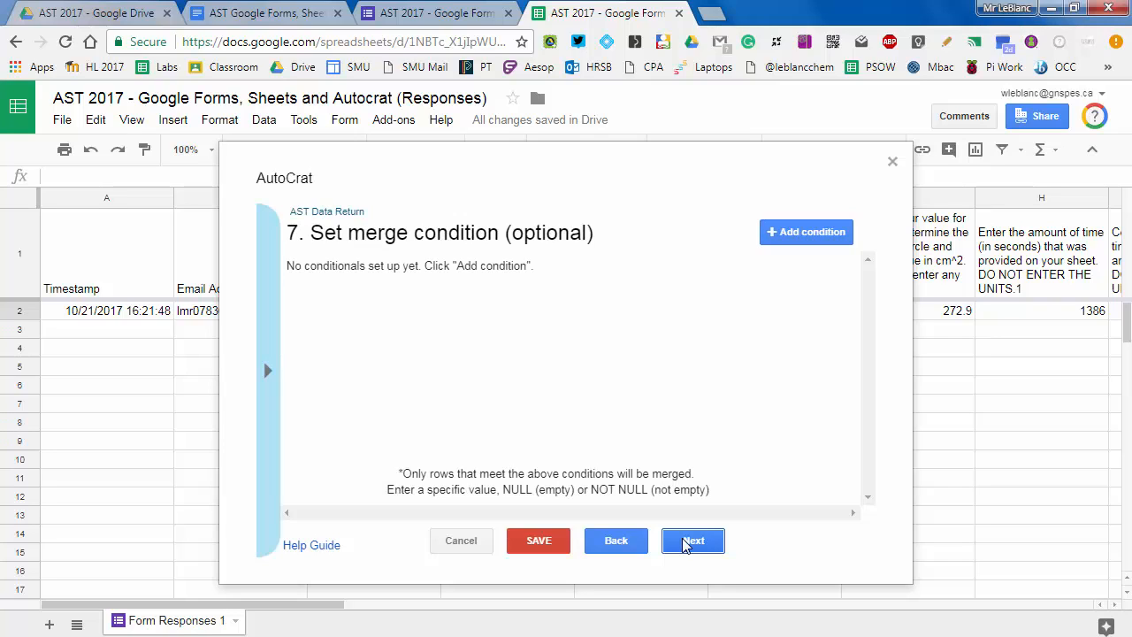
{"action": "left_click", "coordinate": [687, 542]}
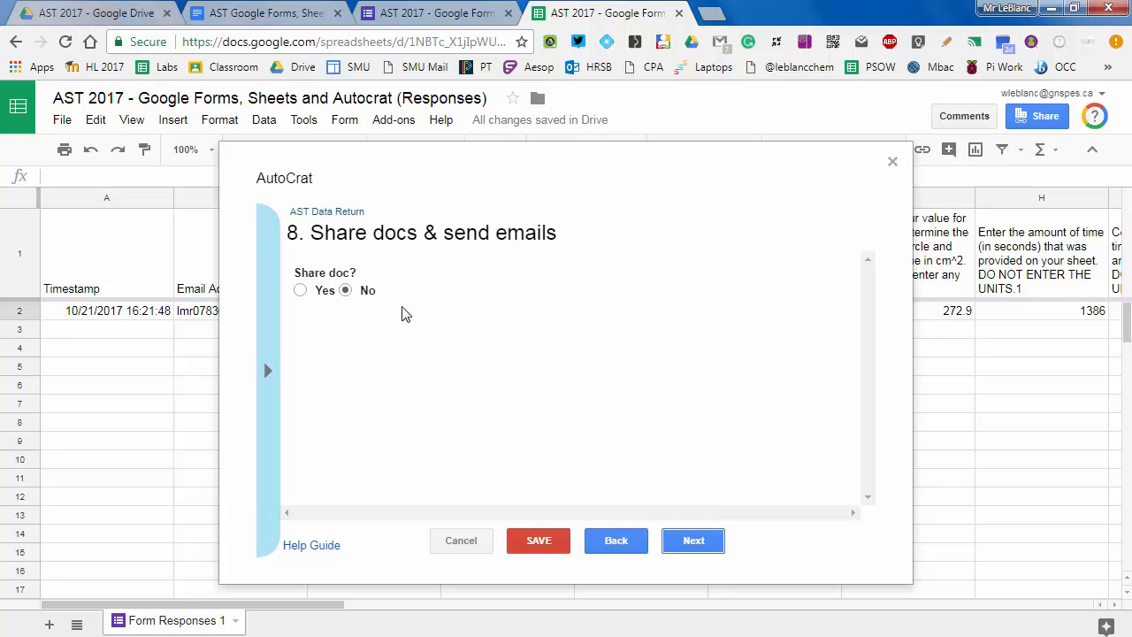
Enable document sharing for the job and share the merged file as a view only doc
{"action": "left_click", "coordinate": [300, 290]}
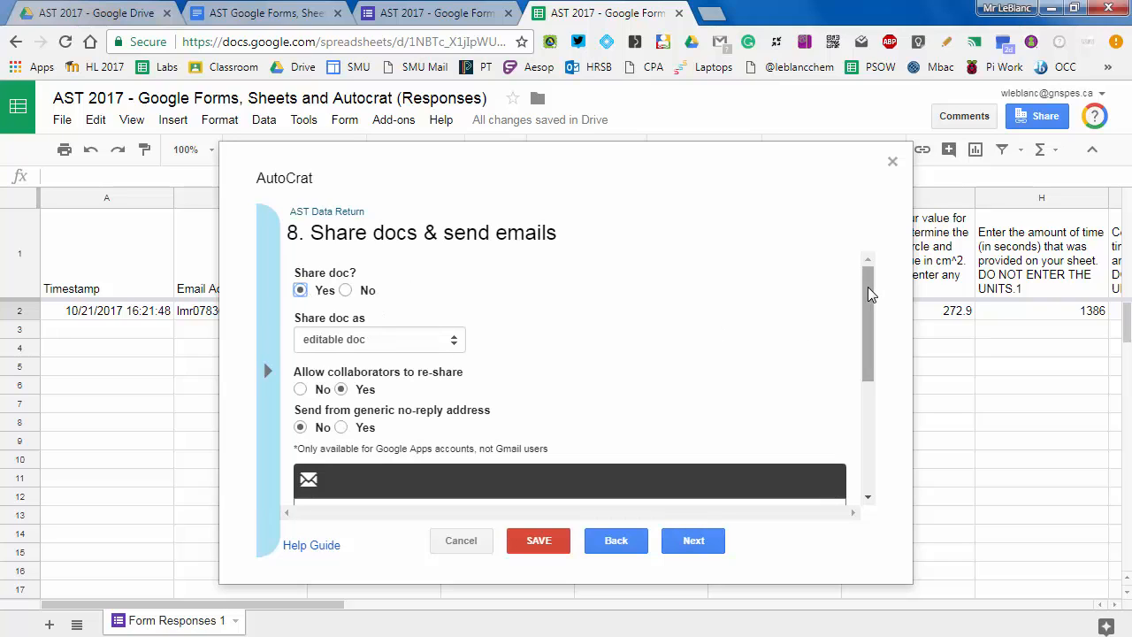
{"action": "left_click_drag", "start_coordinate": [868, 286], "coordinate": [867, 304]}
{"action": "left_click", "coordinate": [454, 303]}
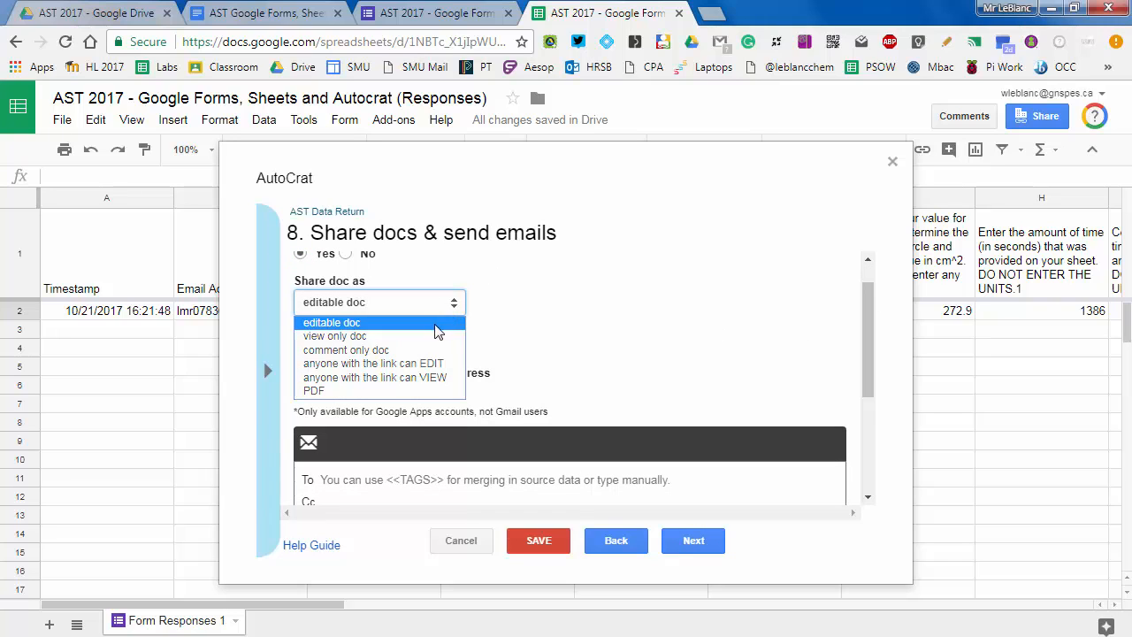
{"action": "left_click", "coordinate": [430, 339]}
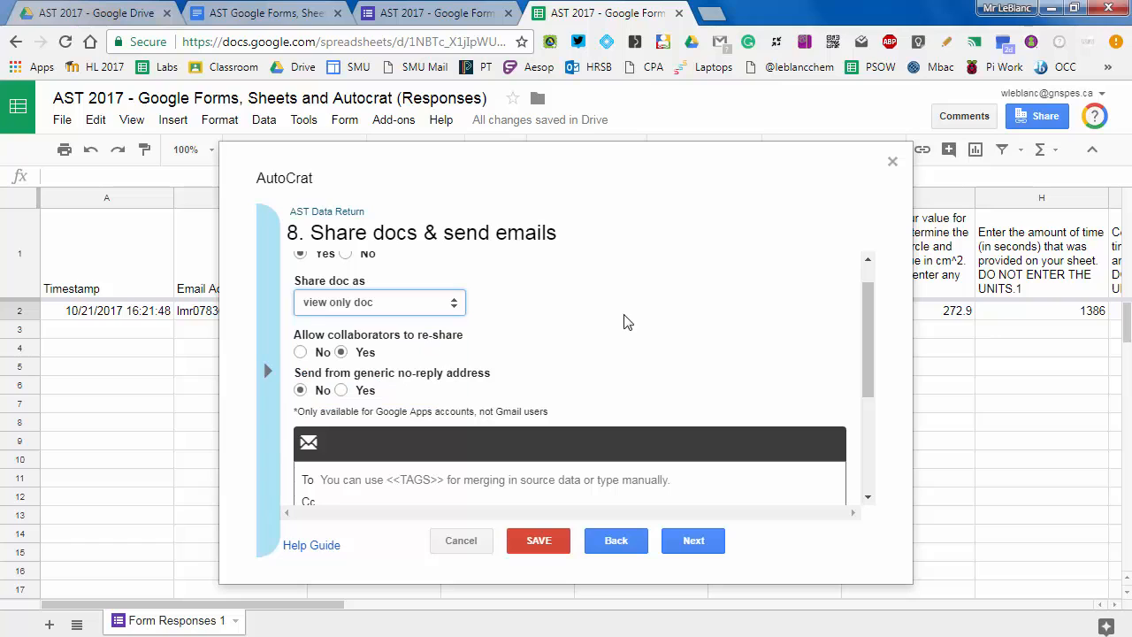
Address the notification email to the <<Email Address>> tag
{"action": "left_click_drag", "start_coordinate": [871, 297], "coordinate": [861, 357]}
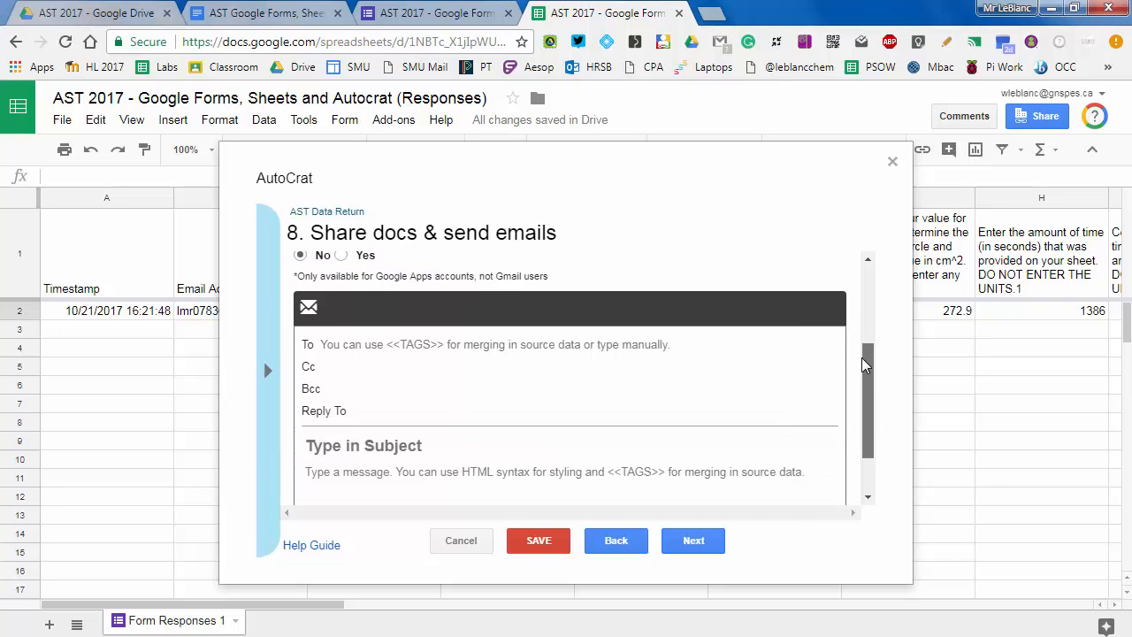
{"action": "left_click", "coordinate": [264, 373]}
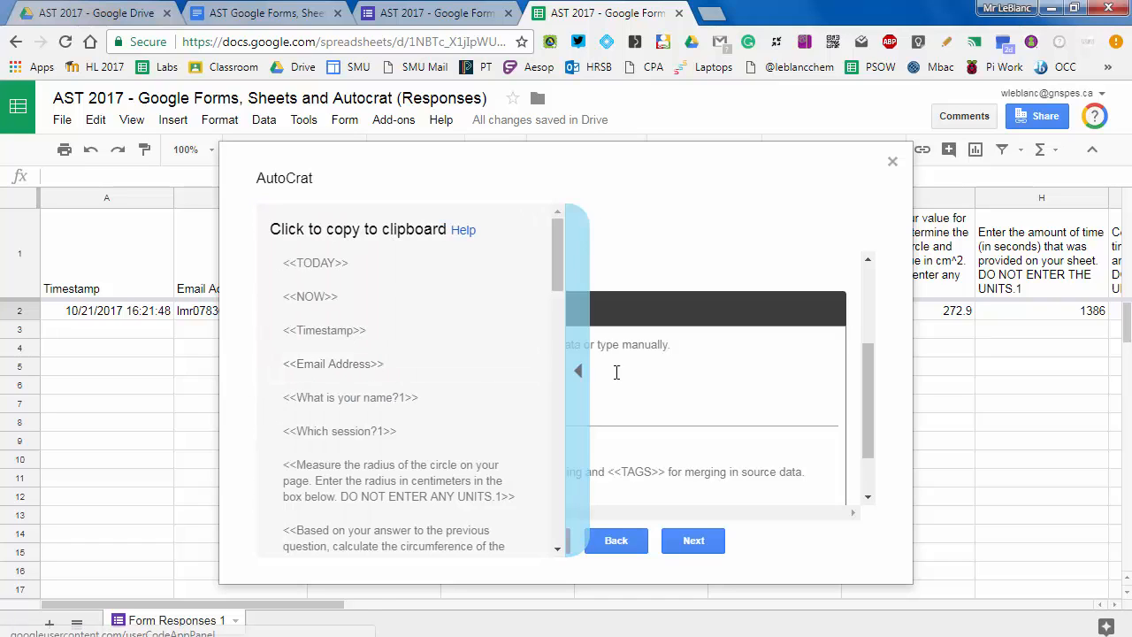
{"action": "left_click", "coordinate": [578, 371]}
{"action": "left_click", "coordinate": [477, 351]}
{"action": "type", "text": "<<Email Address>>"}
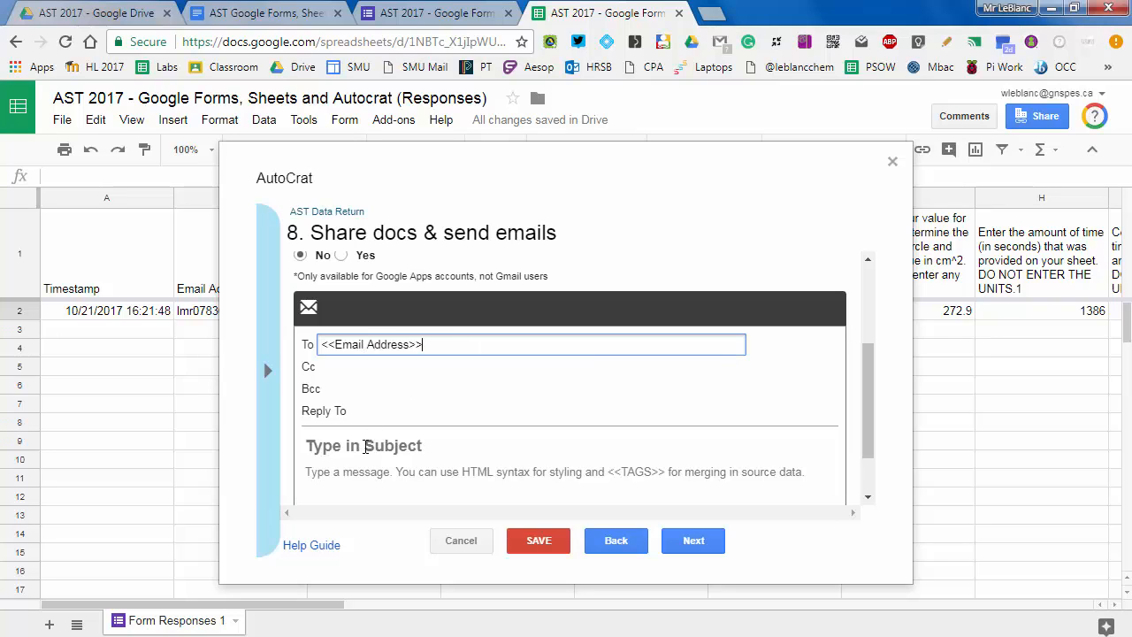
Set the email subject to AST Google Forms Data Return
{"action": "left_click", "coordinate": [366, 446]}
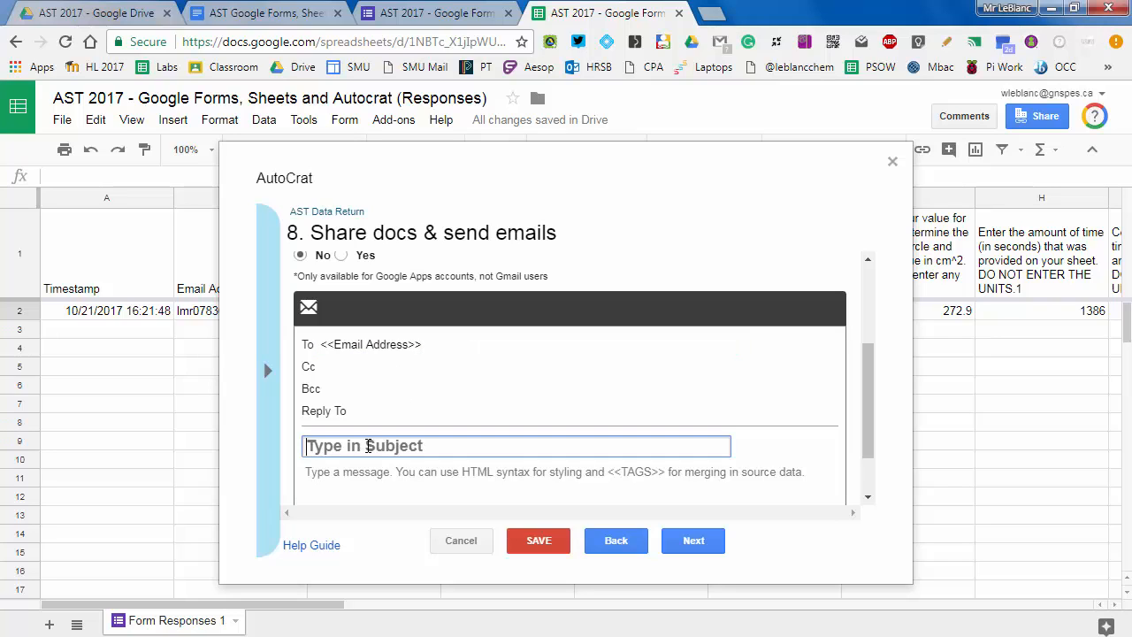
{"action": "type", "text": "AST Goof"}
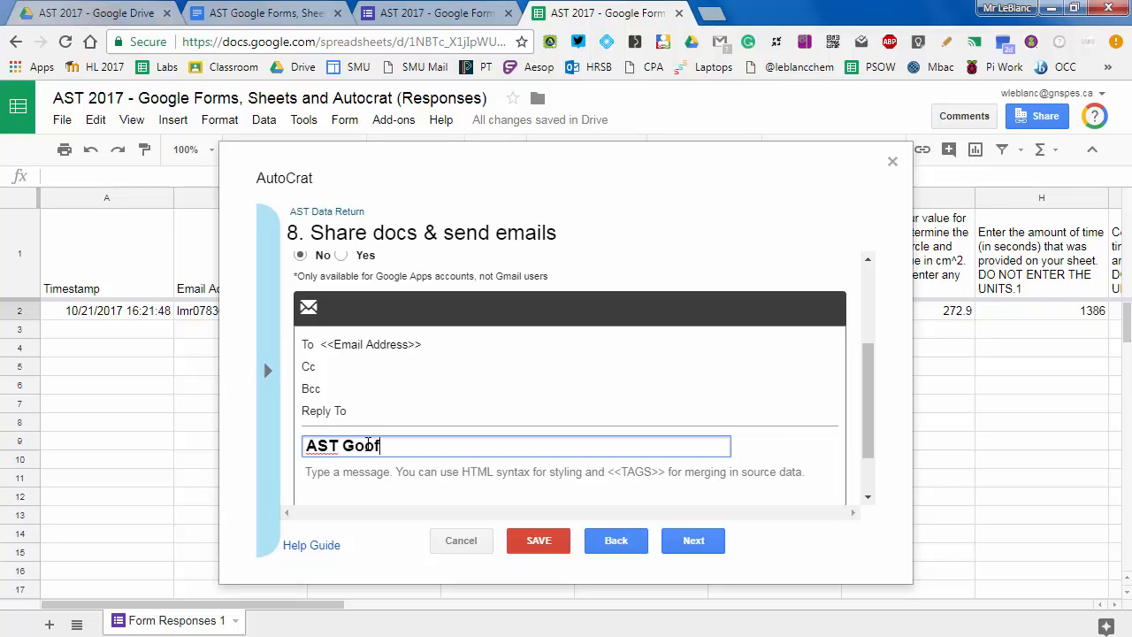
{"action": "key", "text": "BackSpace"}
{"action": "type", "text": "gle Forms Da"}
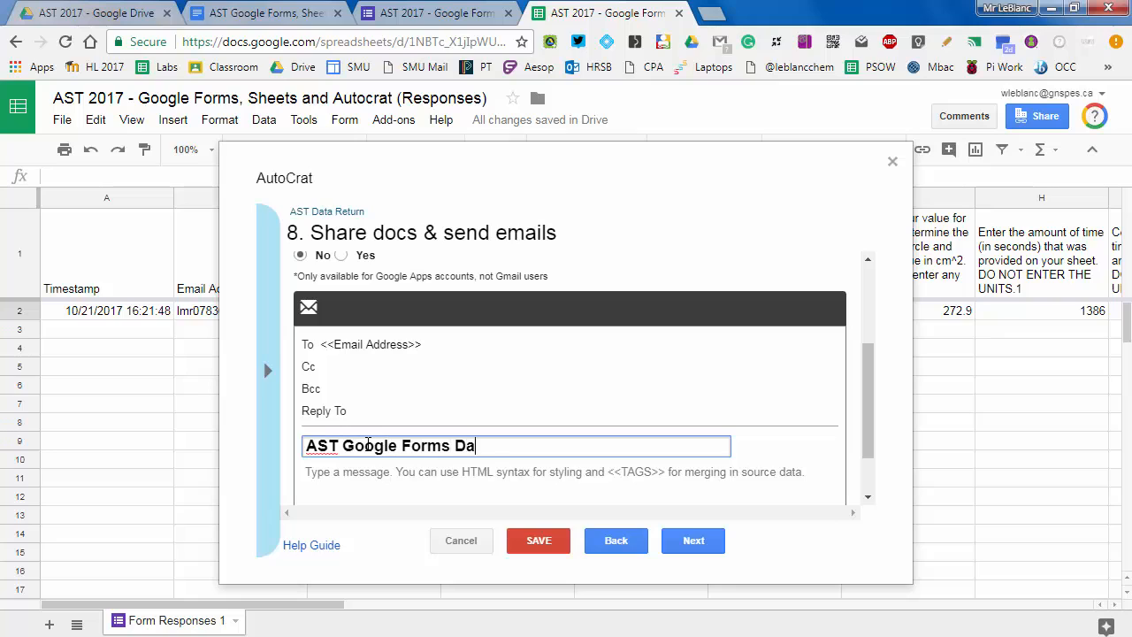
{"action": "type", "text": "ta Return"}
Write the email message "Thank you for participating in our session. If you have any questions please ask." with "Thanks" as the closing line
{"action": "left_click", "coordinate": [470, 482]}
{"action": "type", "text": "Thank you fo"}
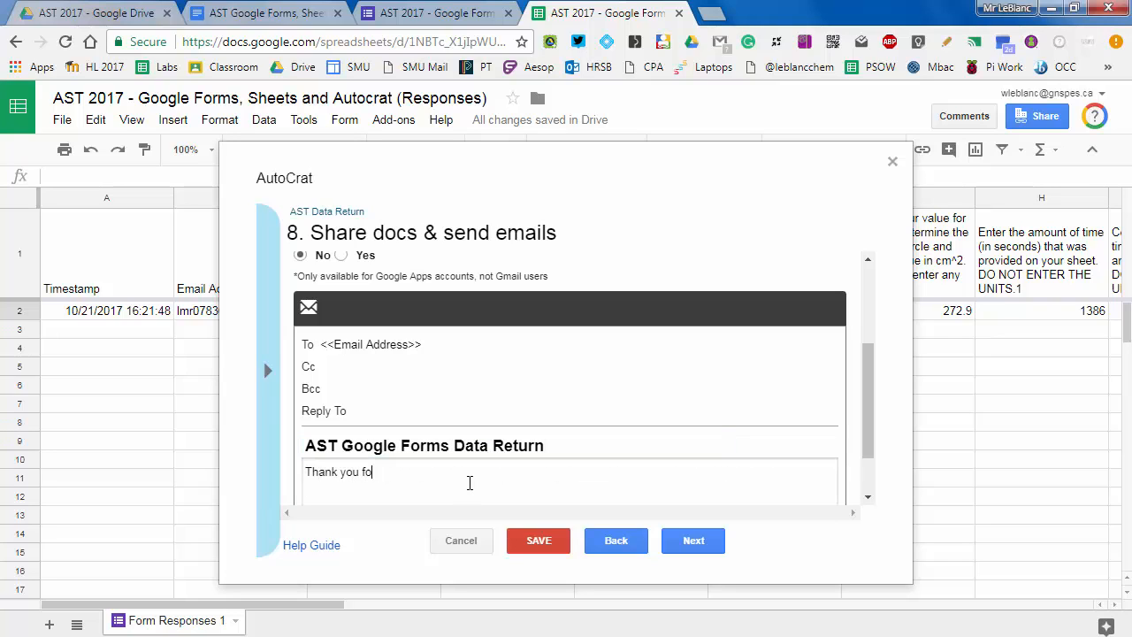
{"action": "type", "text": "r participating in our session.  If you h"}
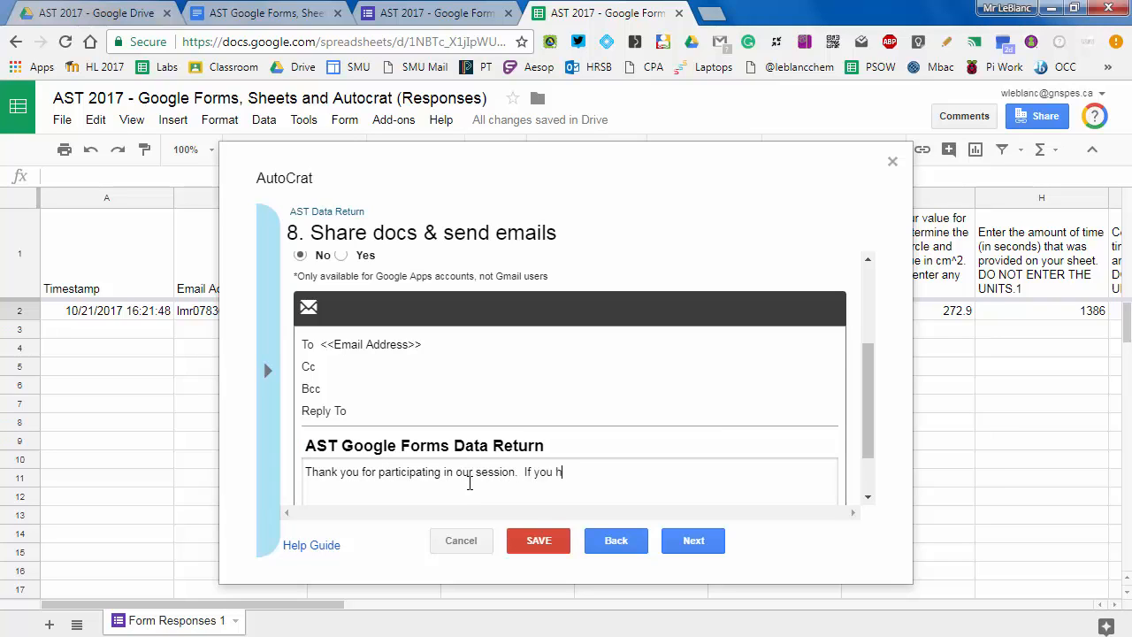
{"action": "type", "text": "ave any questions please ask."}
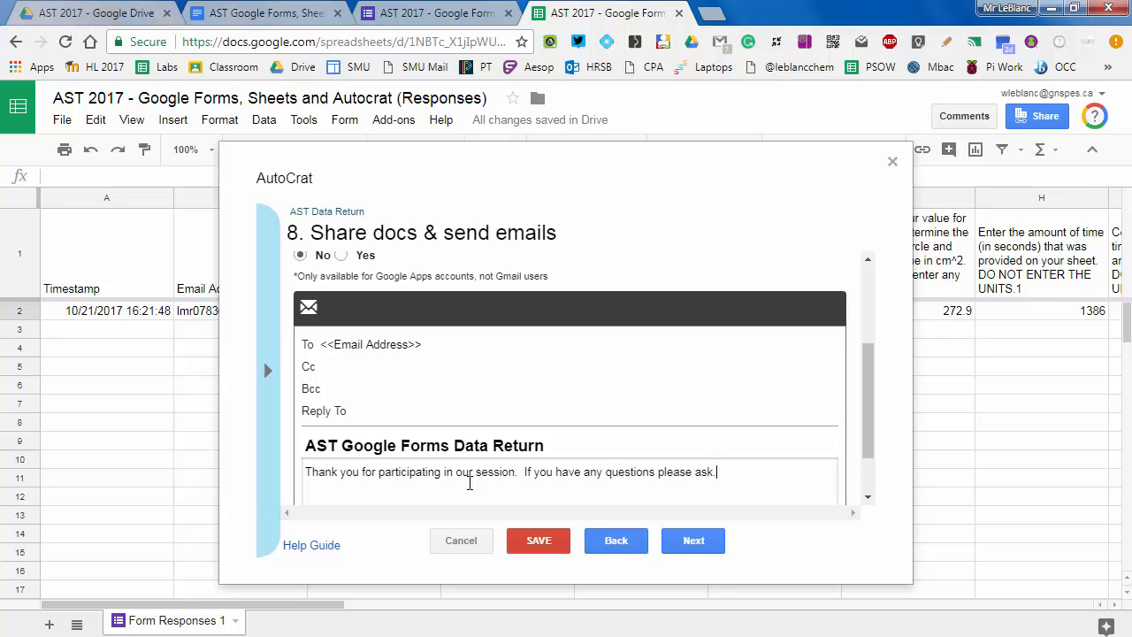
{"action": "key", "text": "Return"}
{"action": "key", "text": "Return"}
{"action": "type", "text": "Thanks"}
{"action": "left_click_drag", "start_coordinate": [869, 459], "coordinate": [869, 489]}
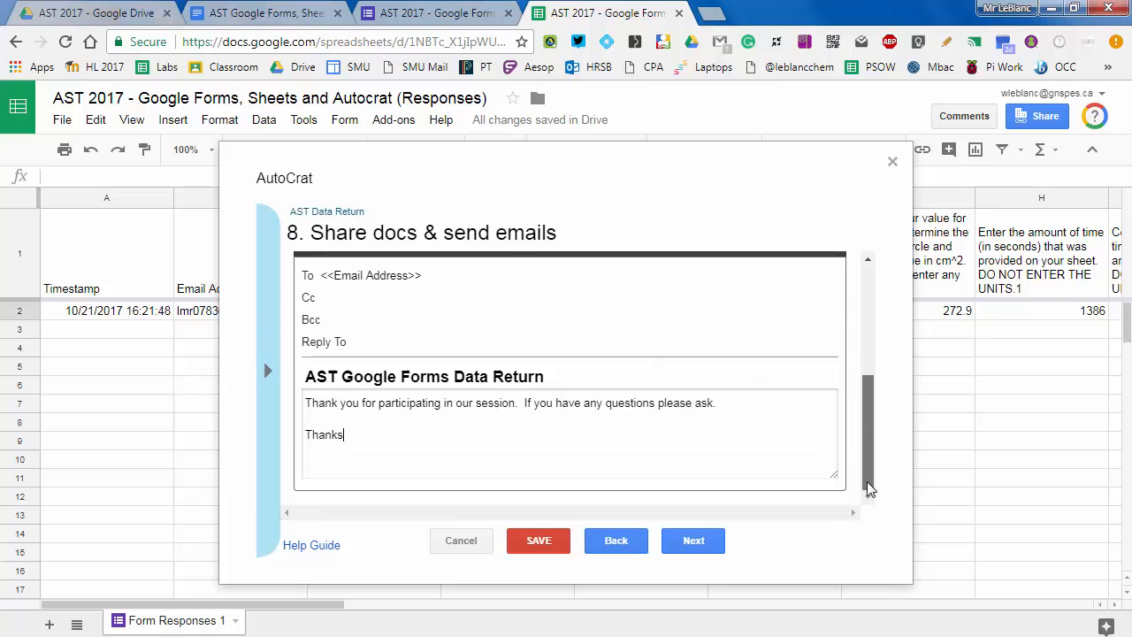
Proceed to the job triggers and turn on the form trigger, confirming that triggers are enabled for the project
{"action": "left_click", "coordinate": [712, 542]}
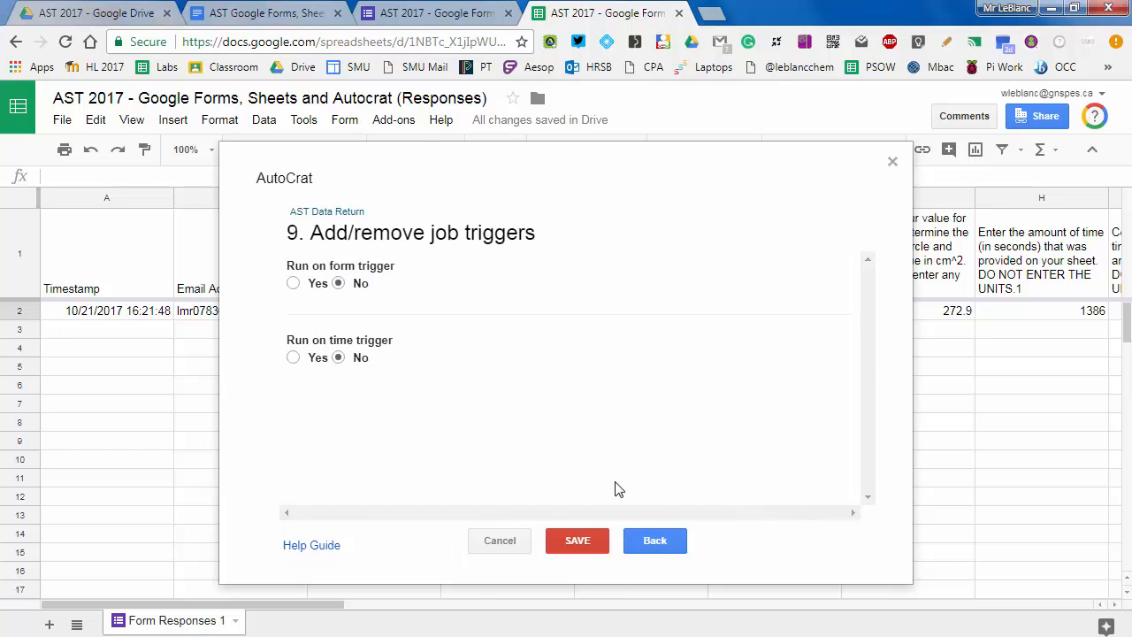
{"action": "left_click", "coordinate": [295, 284]}
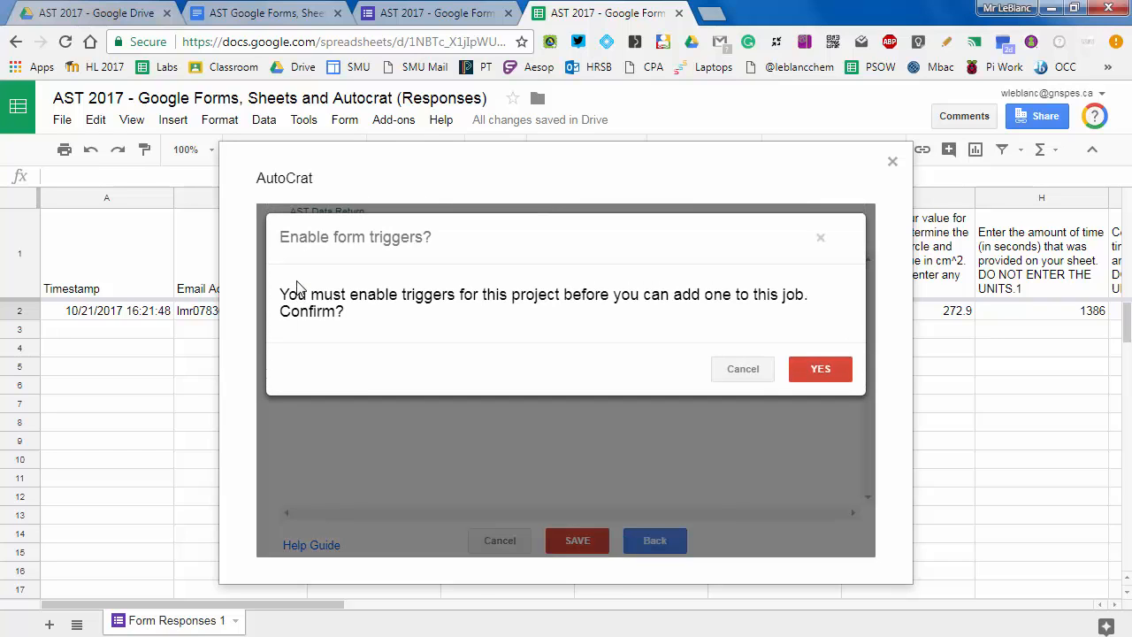
{"action": "left_click", "coordinate": [818, 370]}
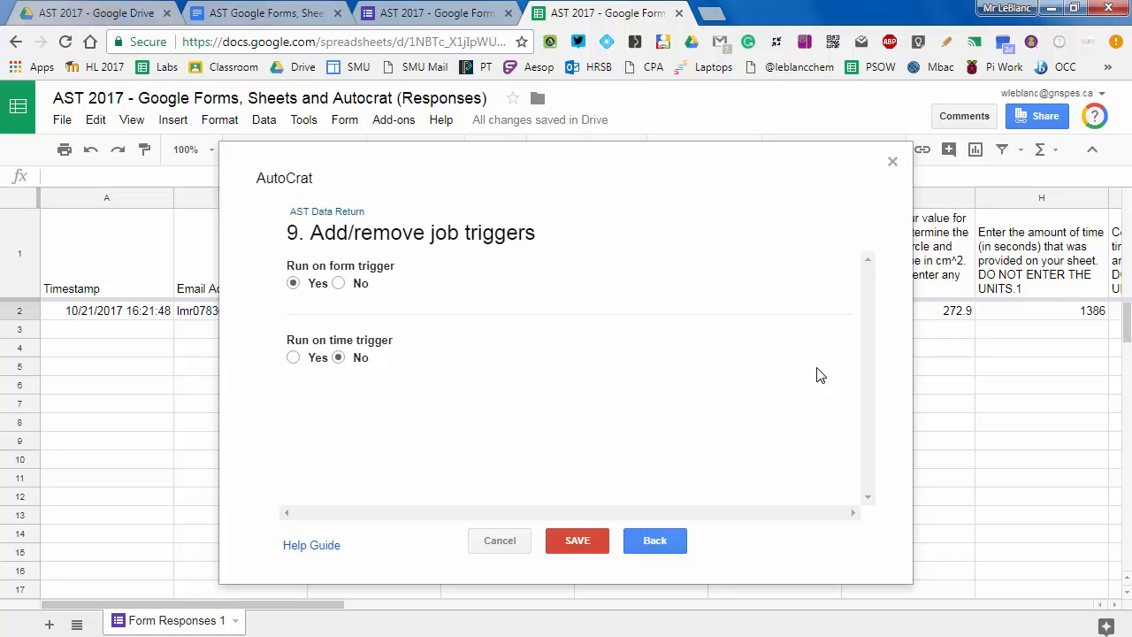
{"action": "left_click", "coordinate": [293, 357]}
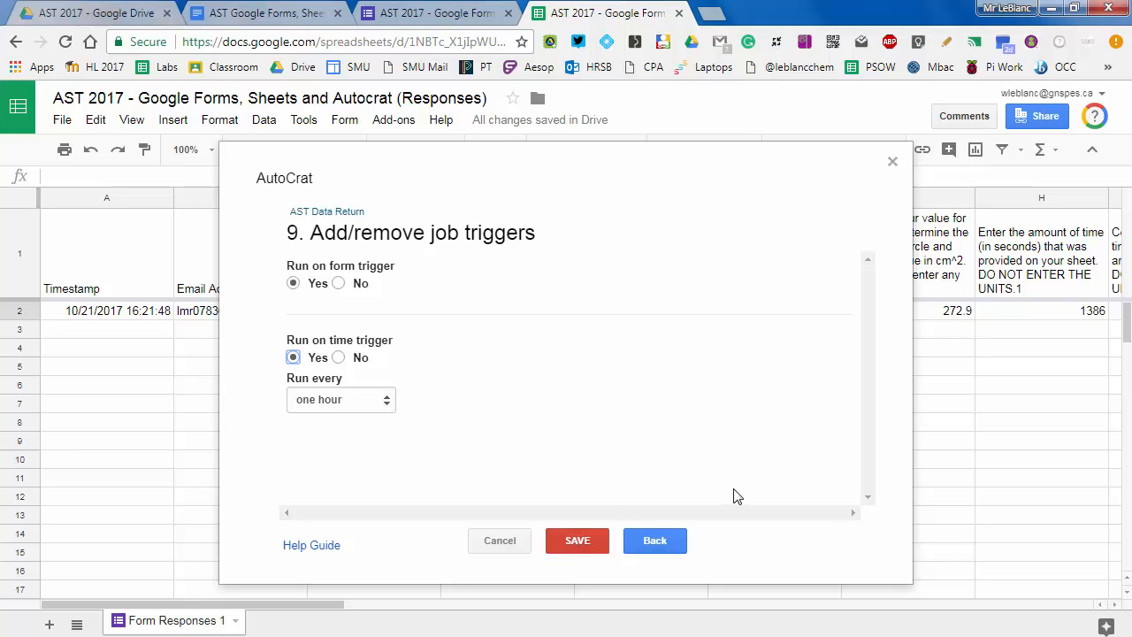
{"action": "left_click", "coordinate": [382, 404]}
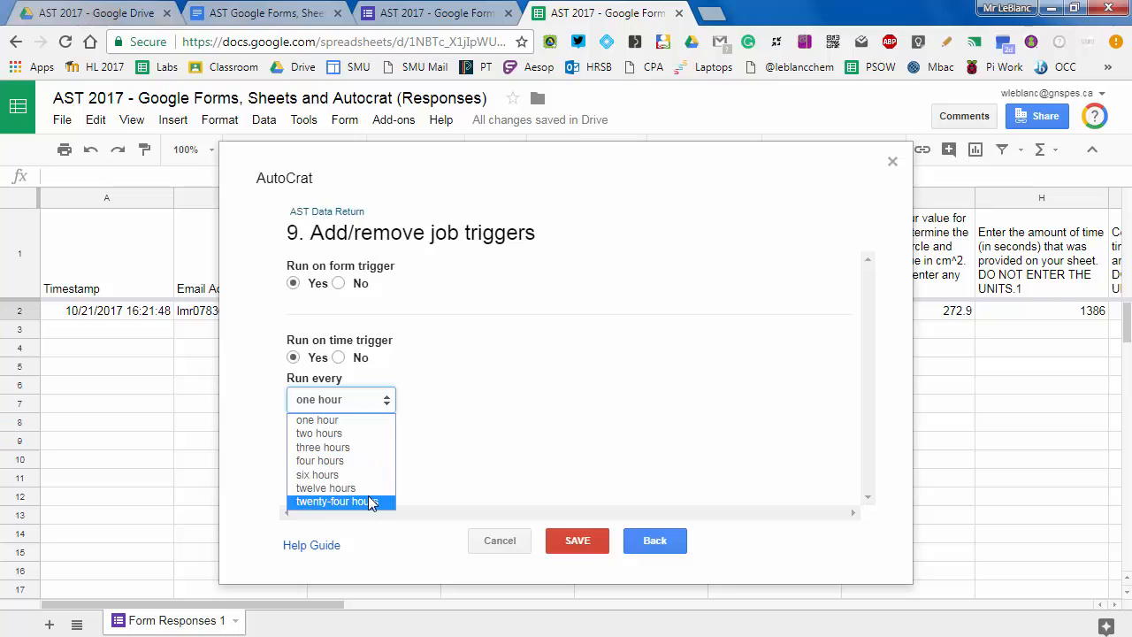
{"action": "left_click", "coordinate": [379, 421]}
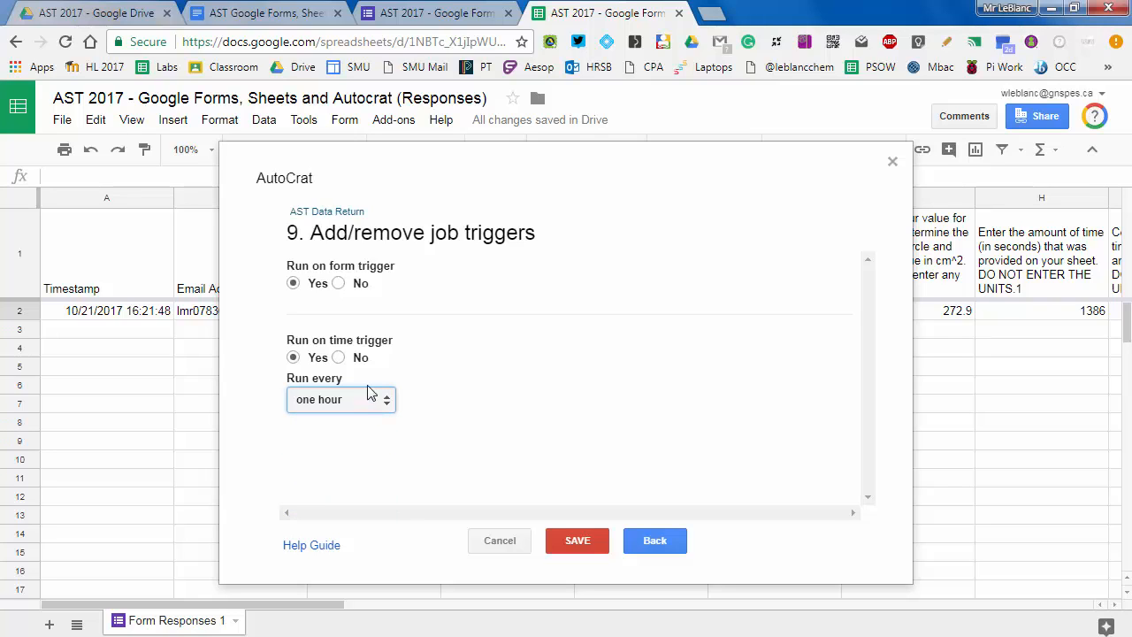
{"action": "left_click", "coordinate": [339, 357]}
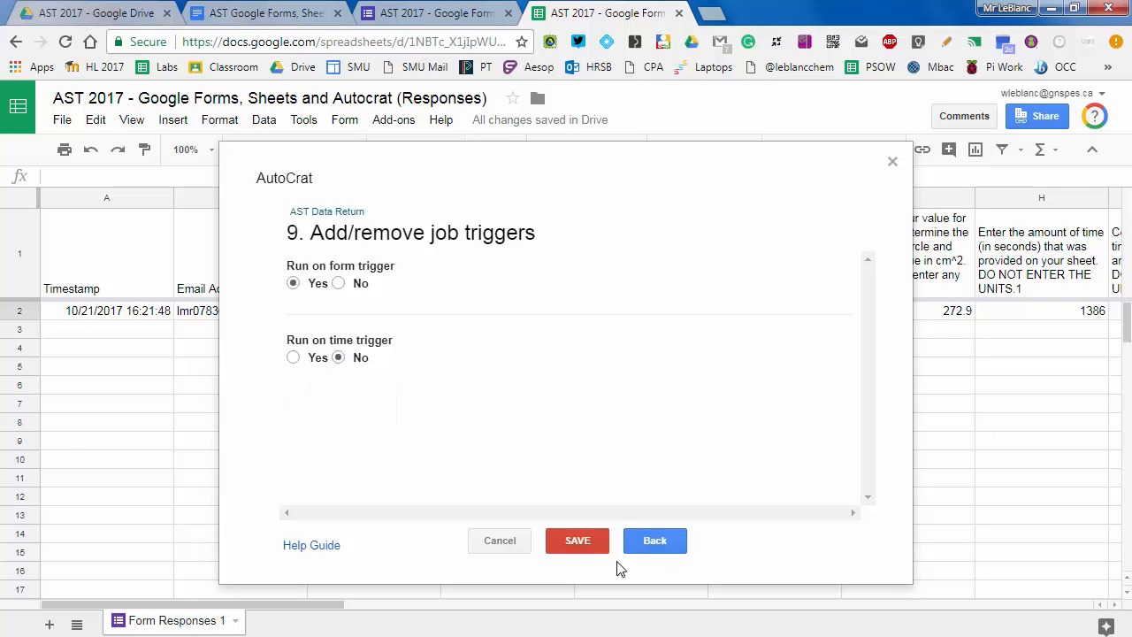
Save the job and run AST Data Return from the existing jobs, closing the AutoCrat window
{"action": "left_click", "coordinate": [584, 539]}
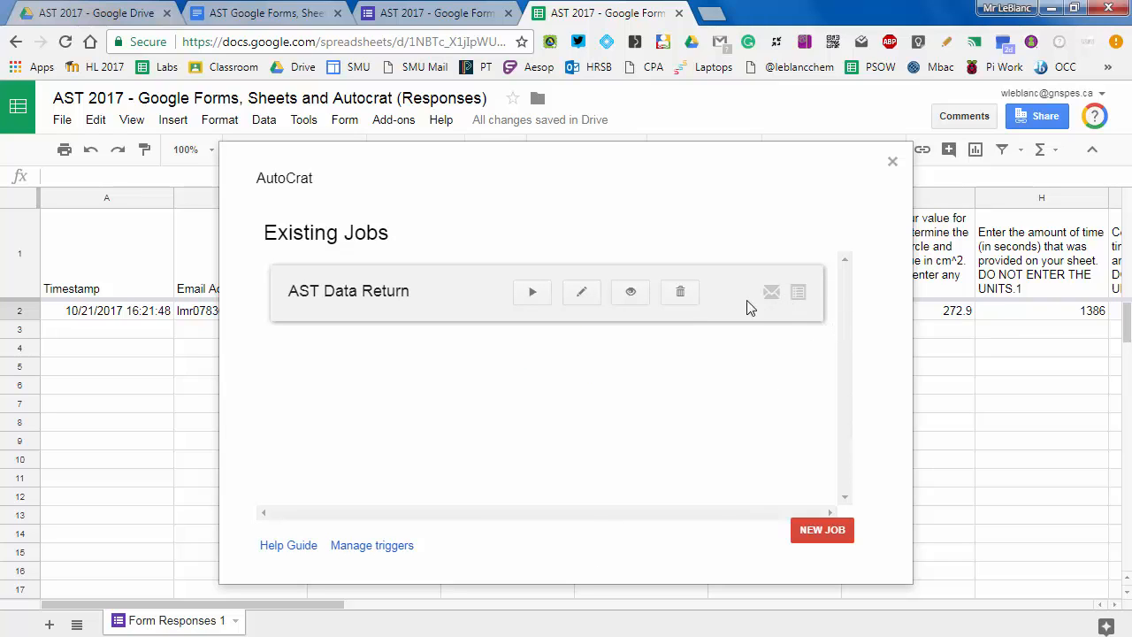
{"action": "left_click", "coordinate": [534, 295]}
{"action": "left_click", "coordinate": [892, 162]}
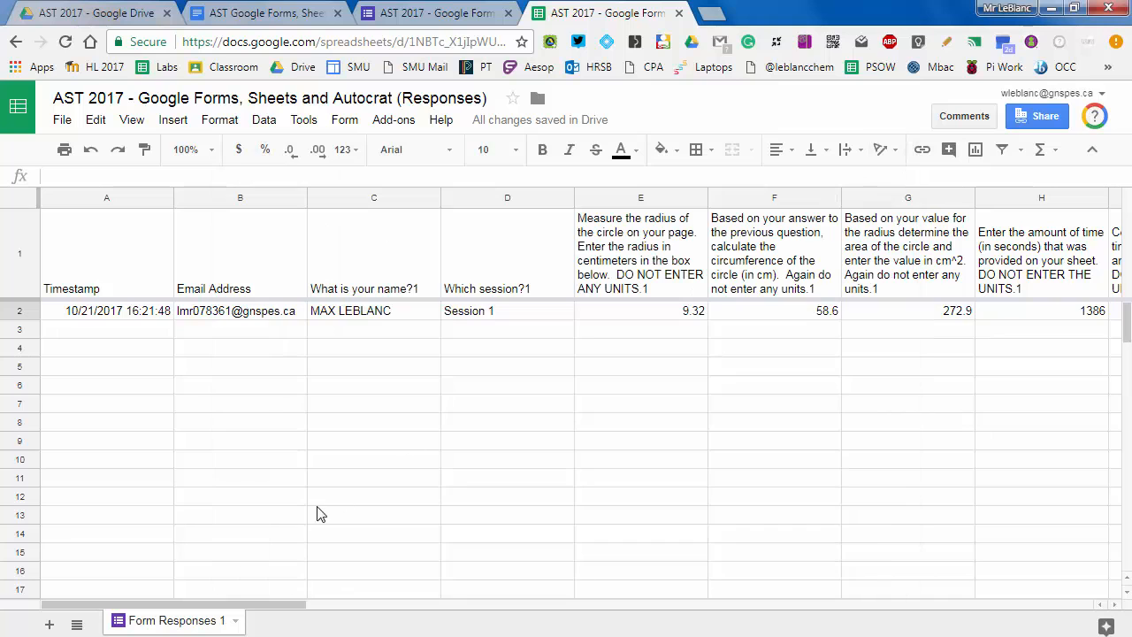
Check the Document Merge Status for the response in row 2 and open its merged document from the Merged Doc URL column
{"action": "left_click_drag", "start_coordinate": [301, 606], "coordinate": [1013, 591]}
{"action": "left_click", "coordinate": [1063, 319]}
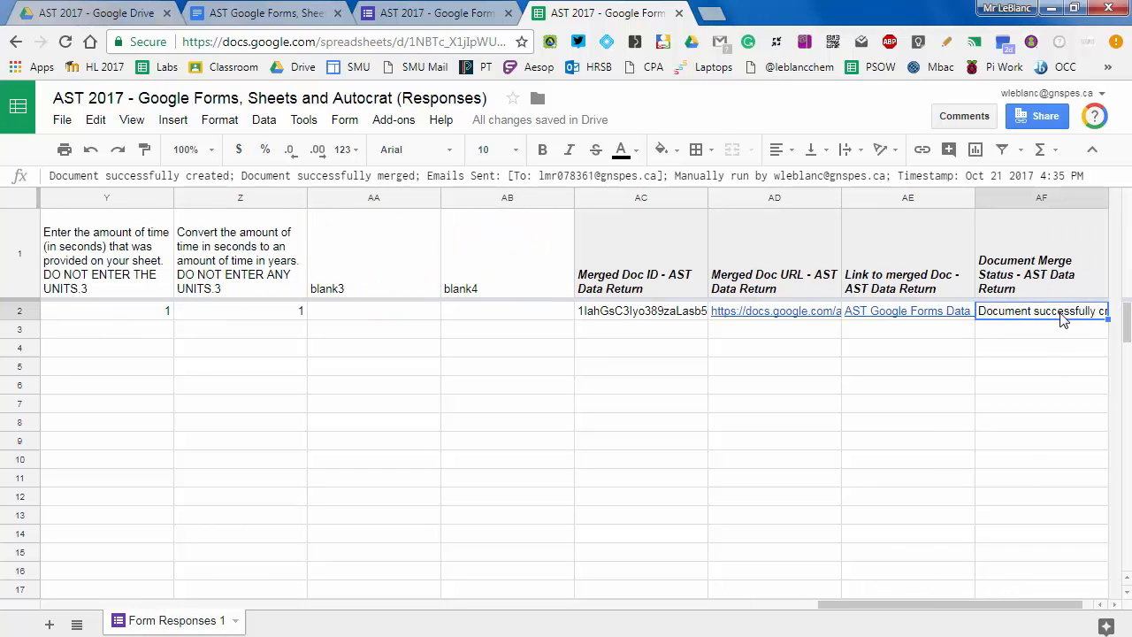
{"action": "left_click", "coordinate": [800, 315]}
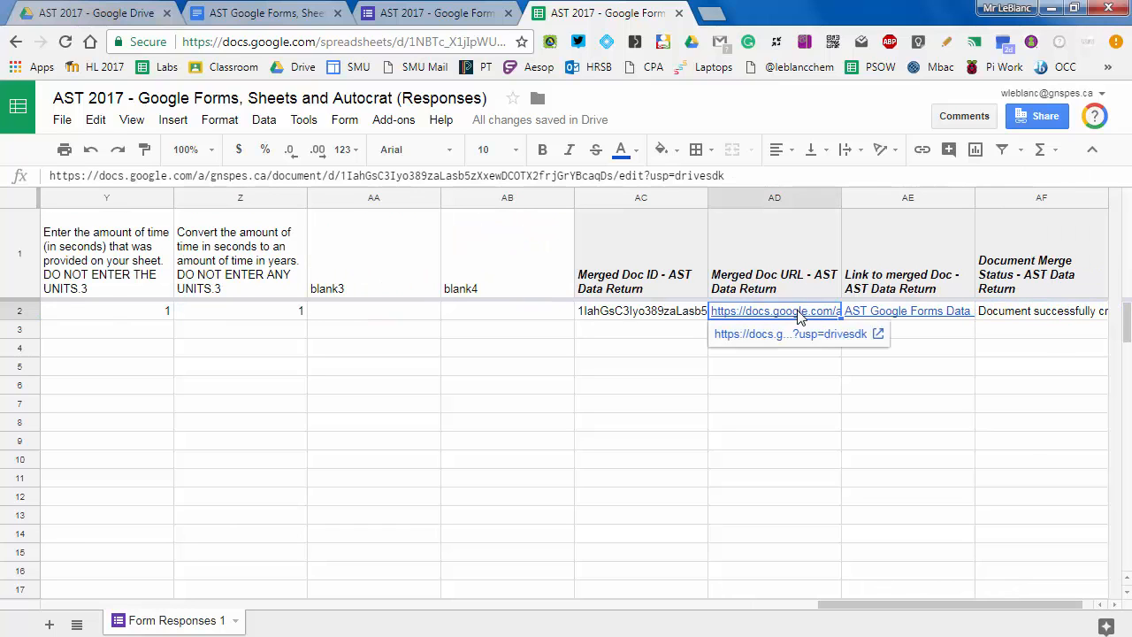
{"action": "left_click", "coordinate": [786, 335]}
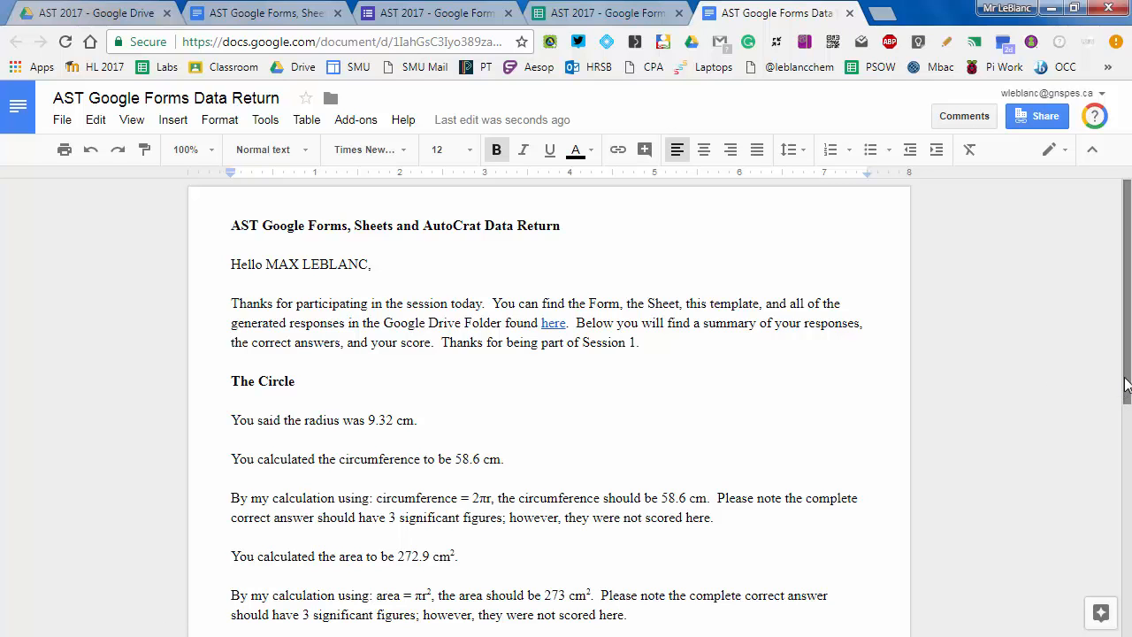
Review the merged AST Google Forms Data Return document from start to end and view the AST 2017 folder in Google Drive
{"action": "left_click_drag", "start_coordinate": [1125, 382], "coordinate": [1126, 499]}
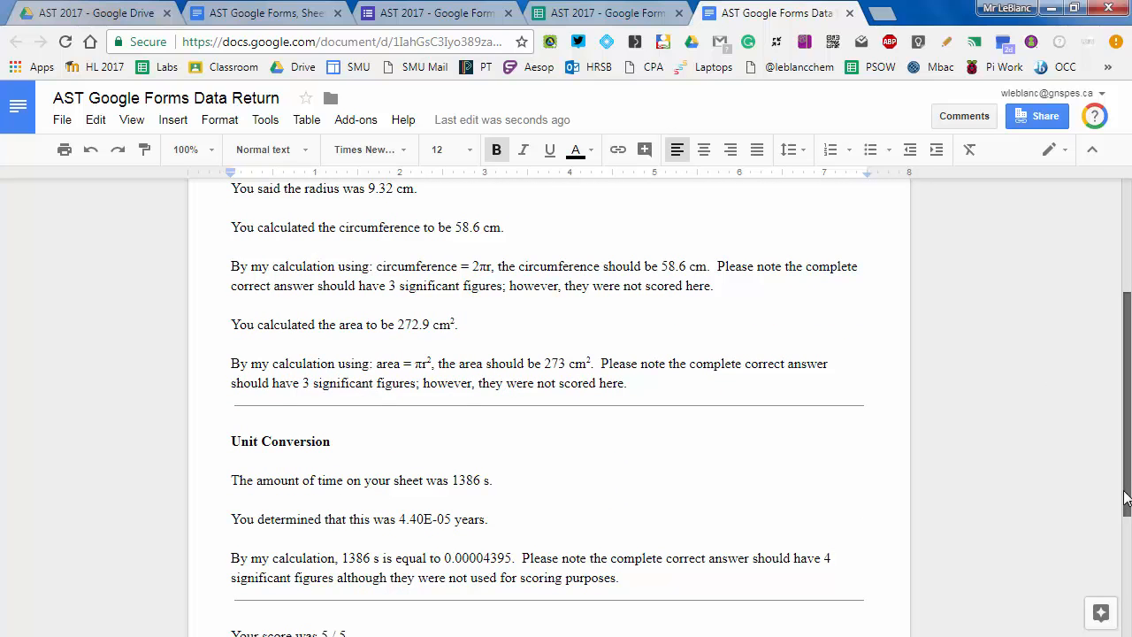
{"action": "left_click_drag", "start_coordinate": [1126, 499], "coordinate": [1126, 363]}
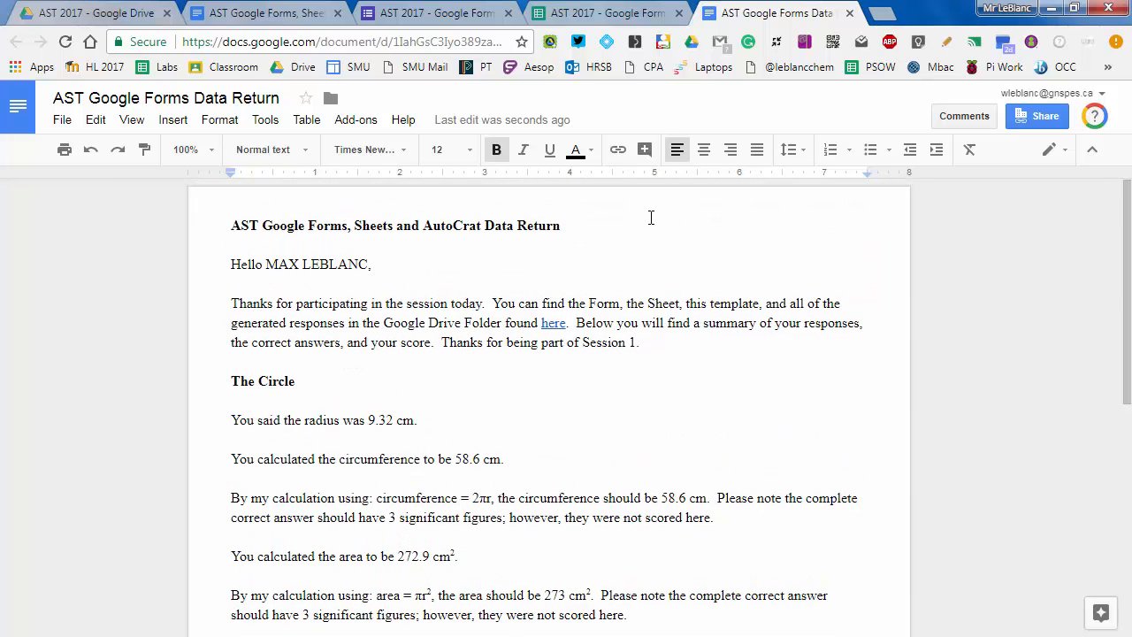
{"action": "left_click", "coordinate": [91, 11]}
{"action": "left_click", "coordinate": [381, 570]}
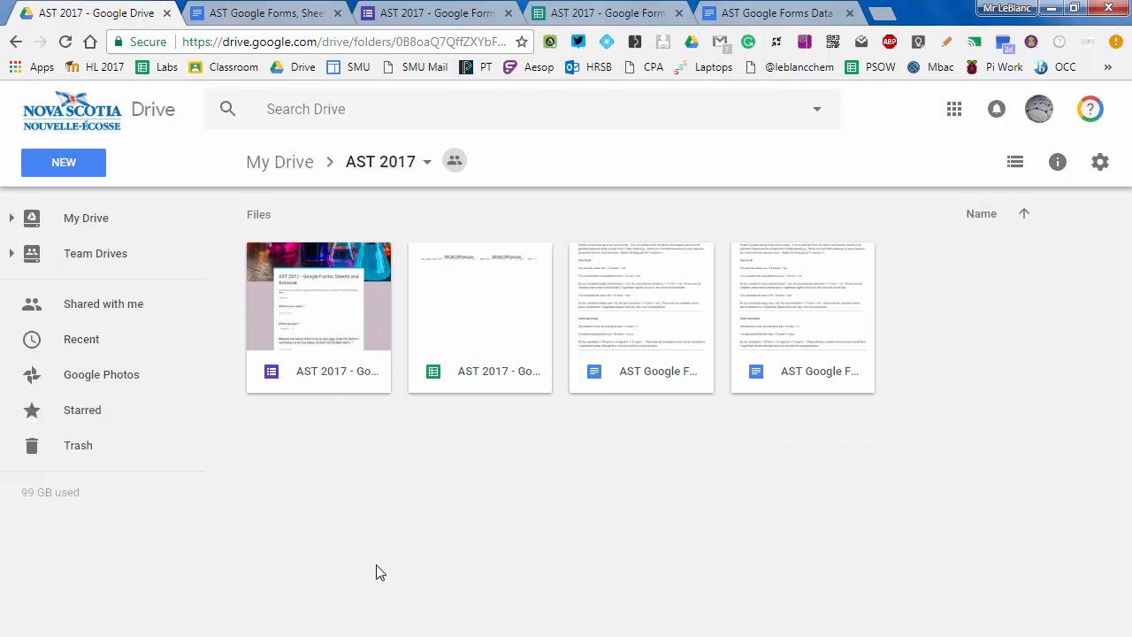